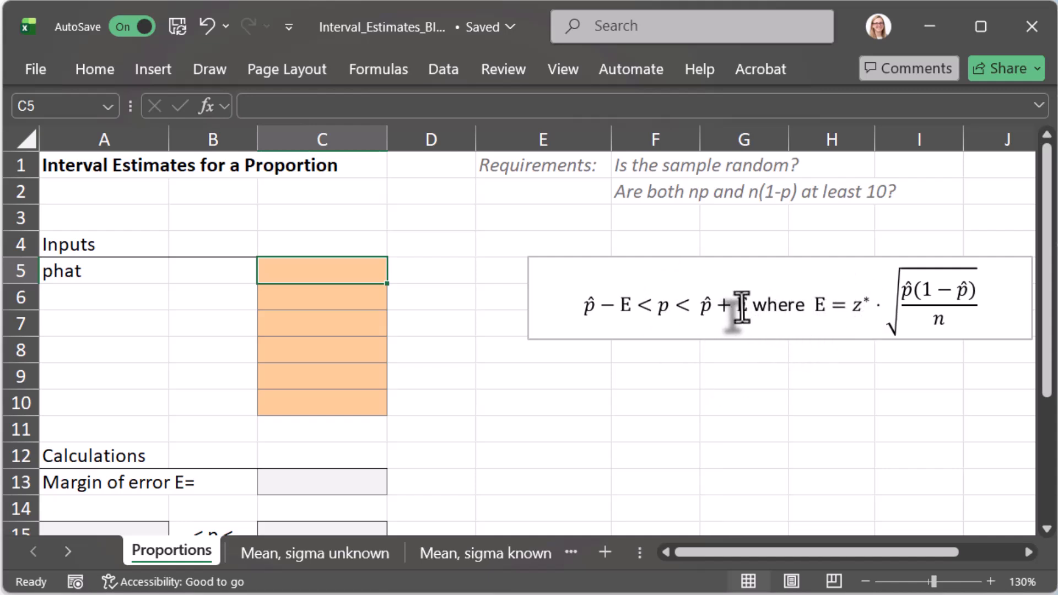
Step: Enter the label "z*" in cell A10 for the critical value used in the margin of error formula
left_click(854, 315)
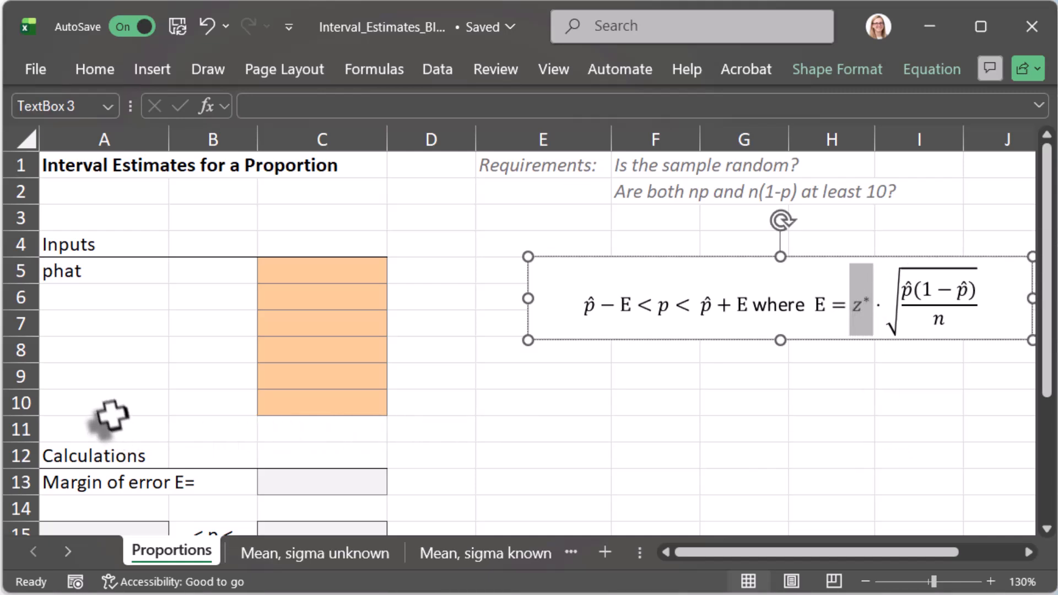
left_click(100, 403)
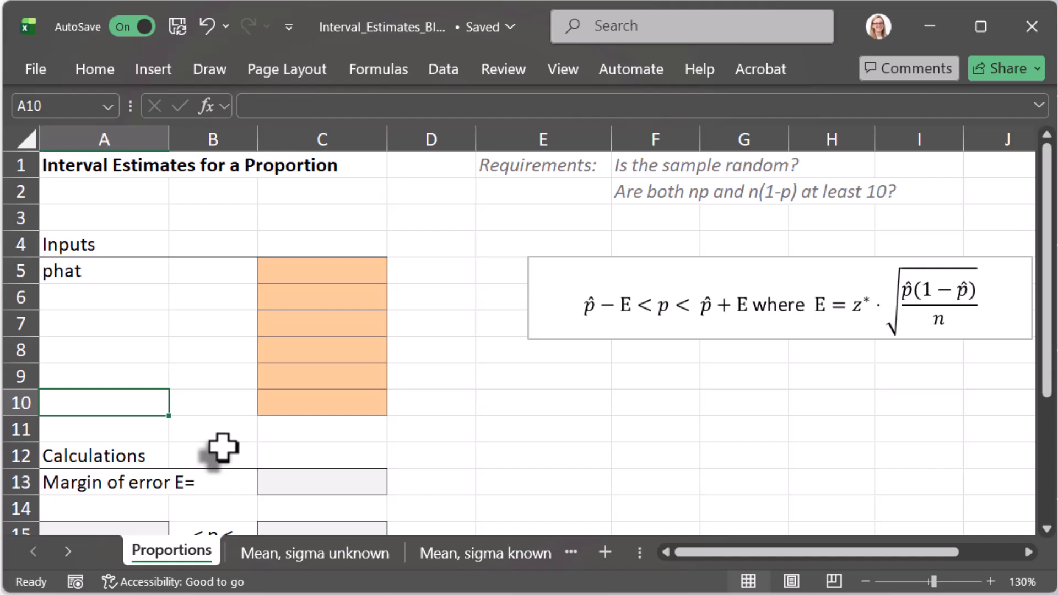
type("Z")
key("BackSpace")
key("BackSpace")
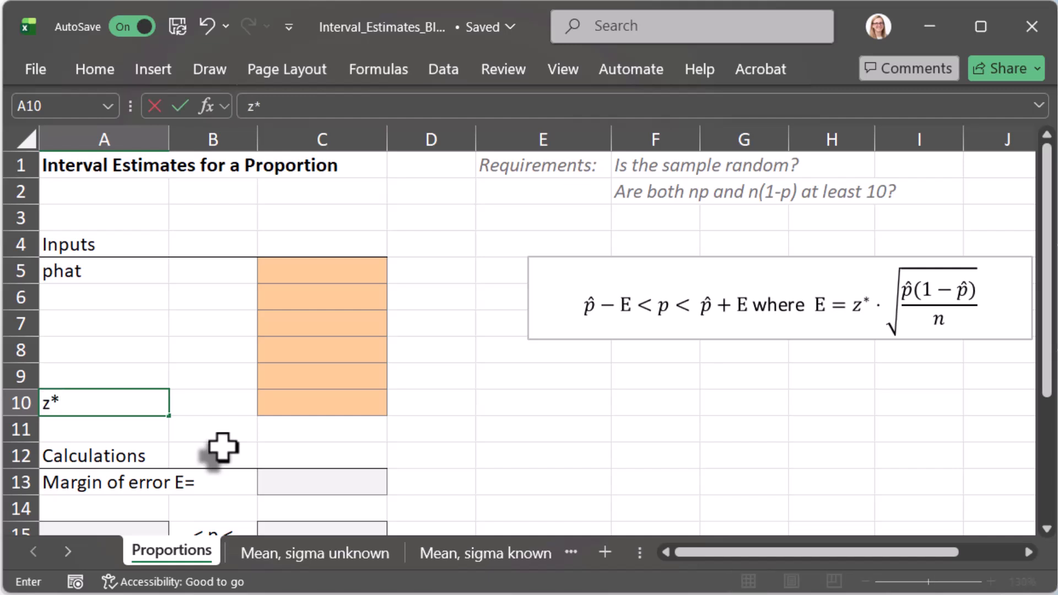
type("z*")
key("Up")
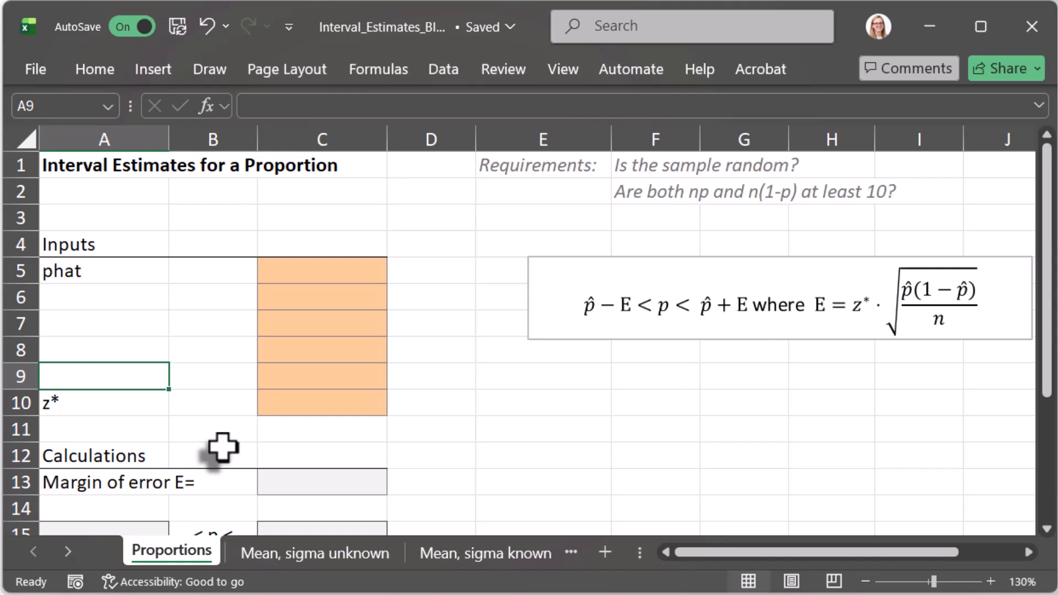
Step: Enter the label "conf. level" in cell A9 and the label "n" in cell A6
type("conf. l")
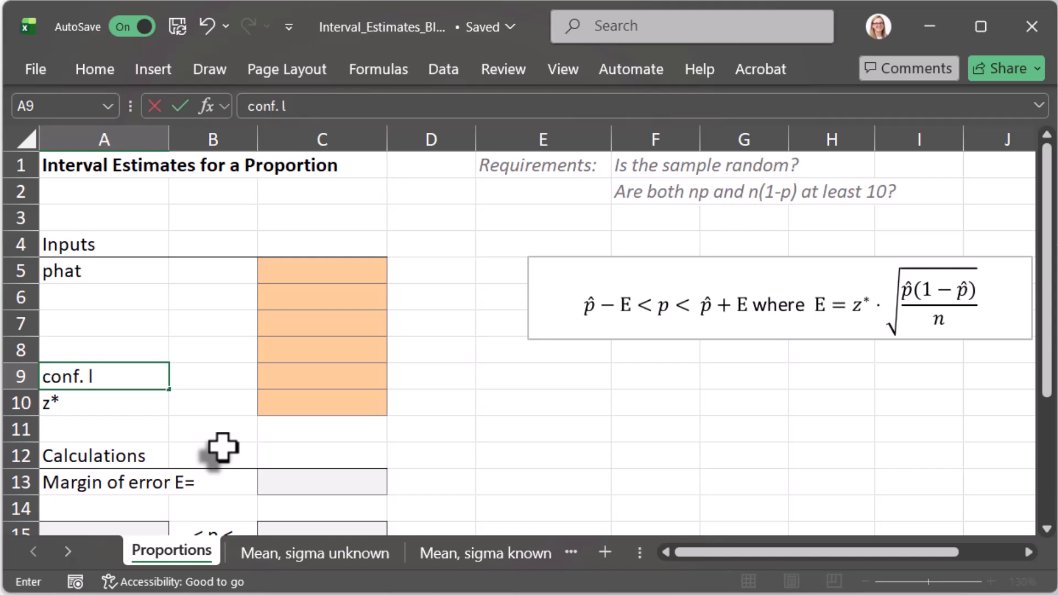
type("evel")
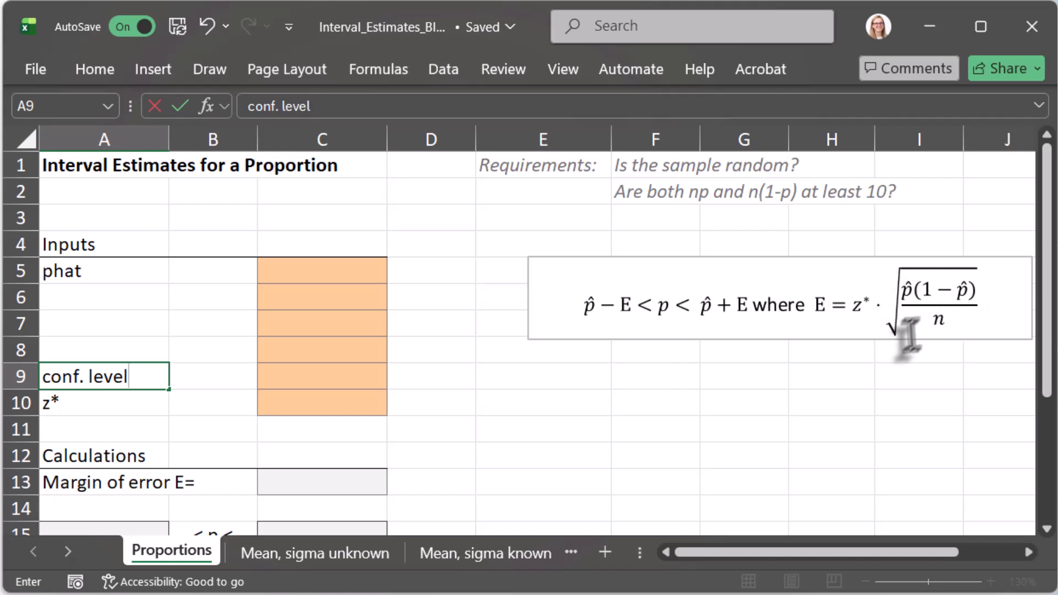
left_click(78, 296)
type("n")
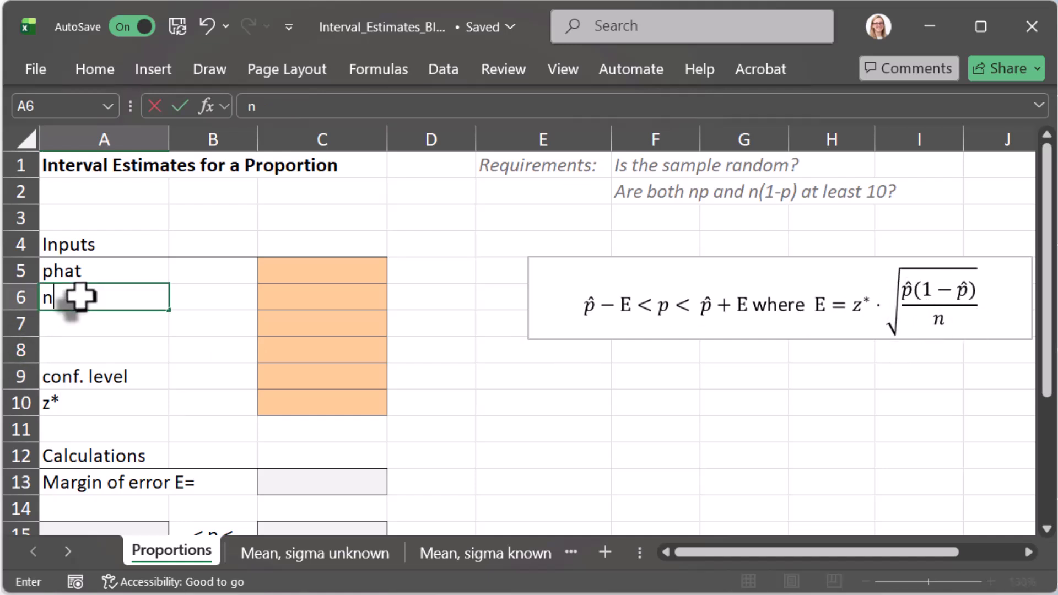
left_click(309, 295)
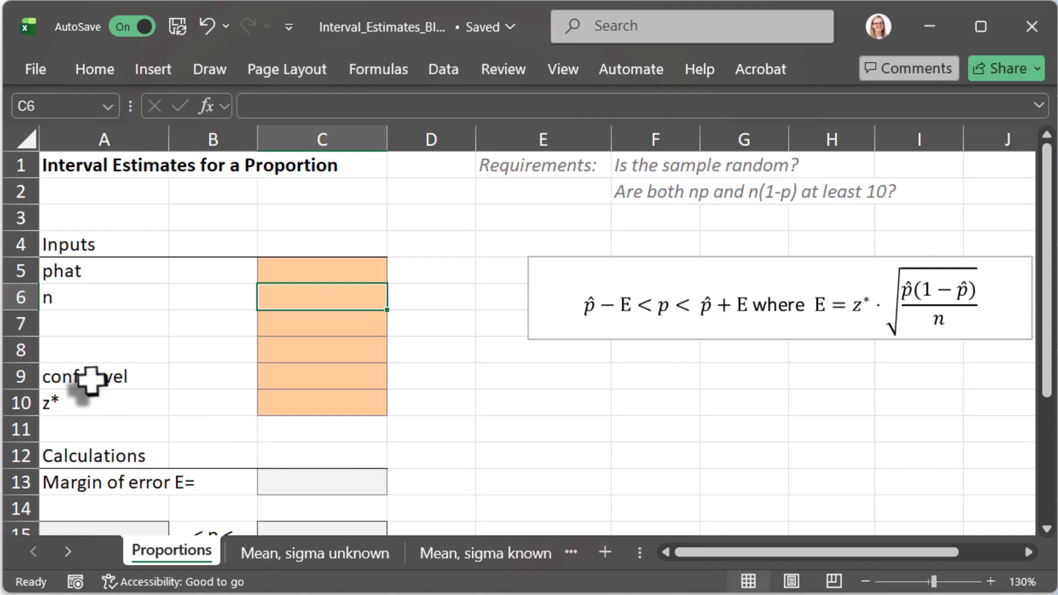
Step: Enter .95 as the confidence level in cell C9
left_click(337, 380)
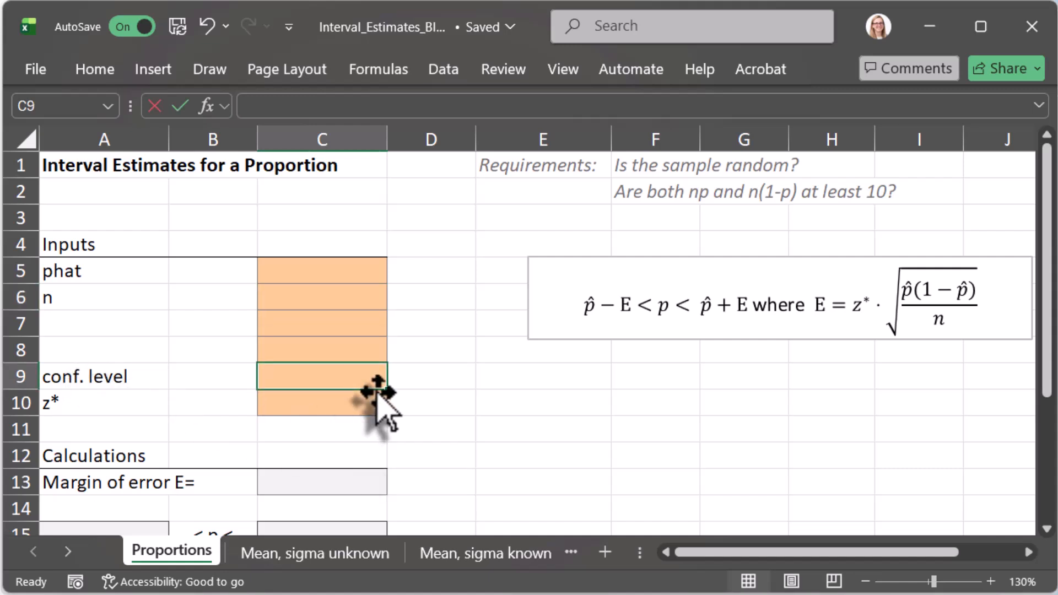
type(".95")
key("Return")
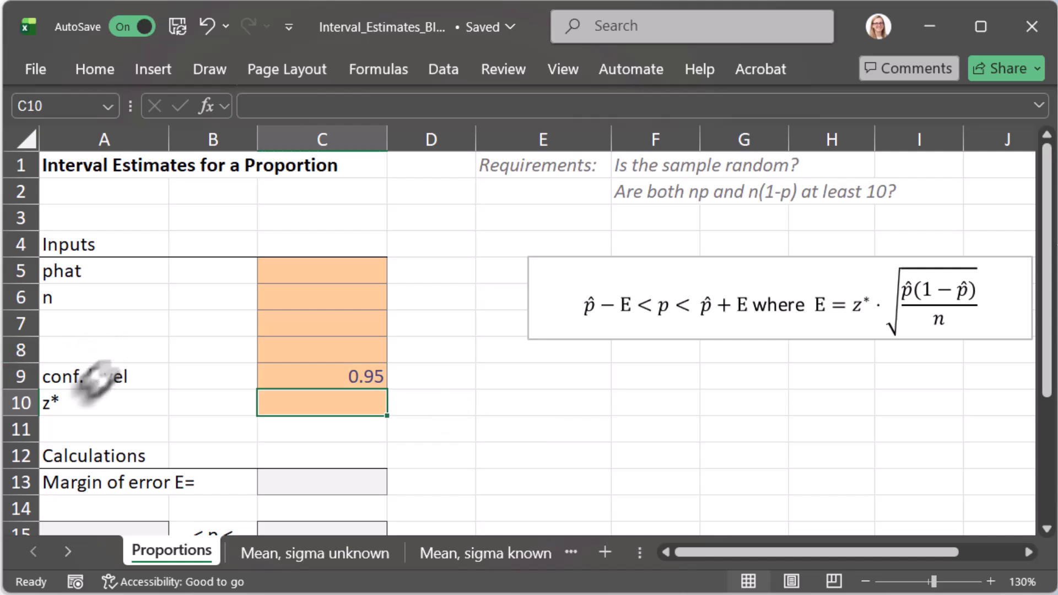
Step: Move the "conf. level" label from cell A9 to cell A7, directly below the sample size label
left_click_drag(79, 377, 296, 374)
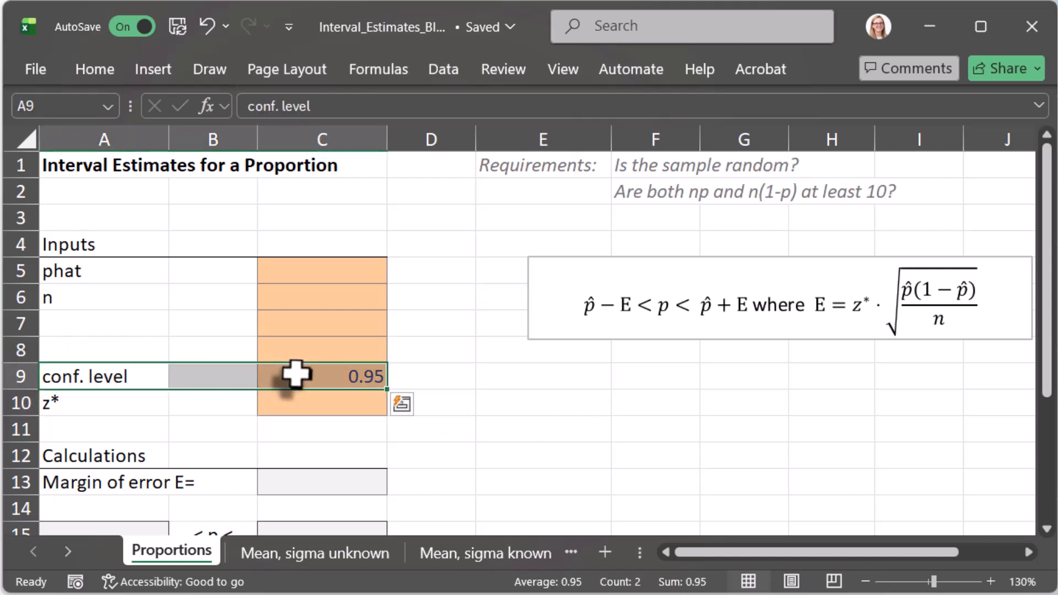
key("ctrl+c")
left_click(83, 324)
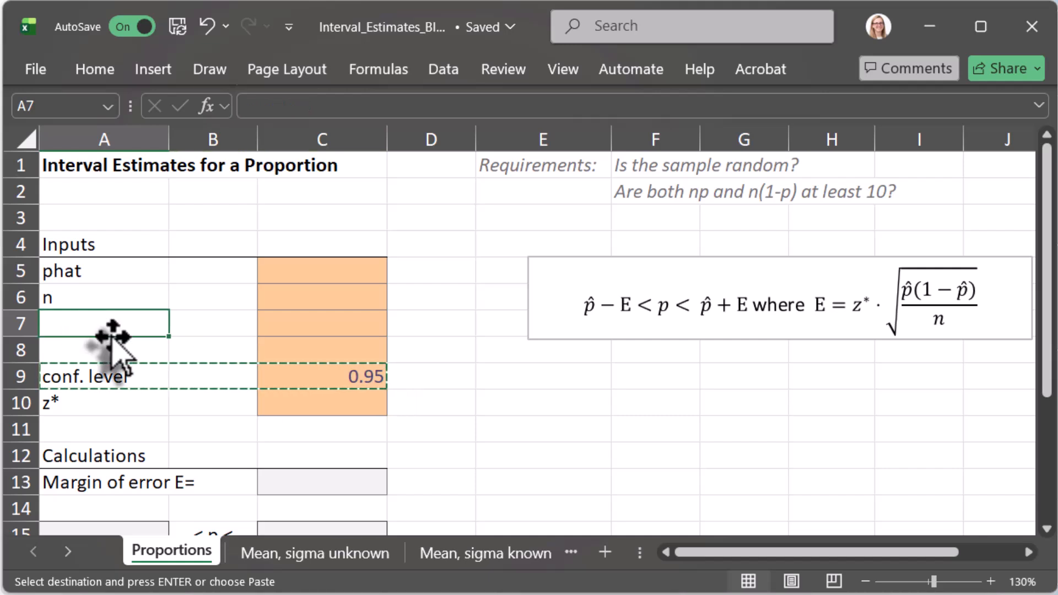
key("ctrl+v")
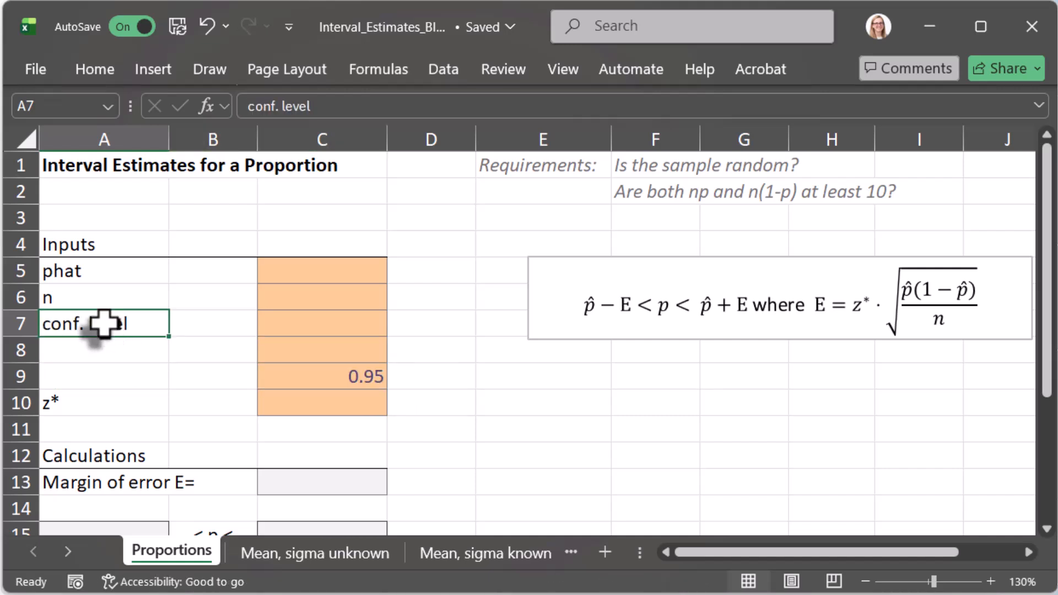
Step: Enter 0.95 as the confidence level in cell C7 and clear the value in cell C9
left_click(301, 324)
type("0")
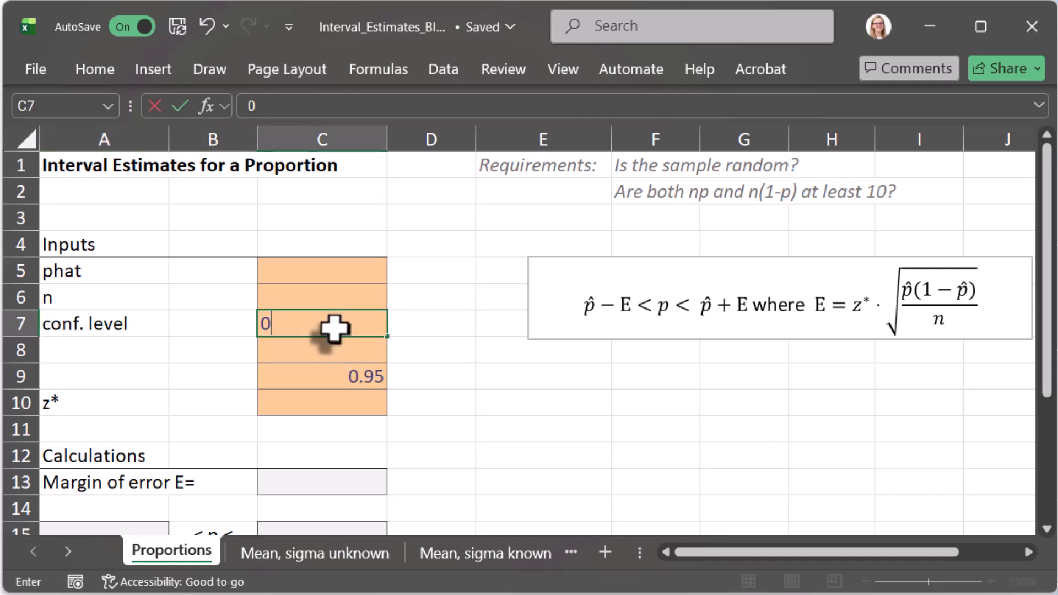
type(".95")
key("Return")
key("Down")
key("Delete")
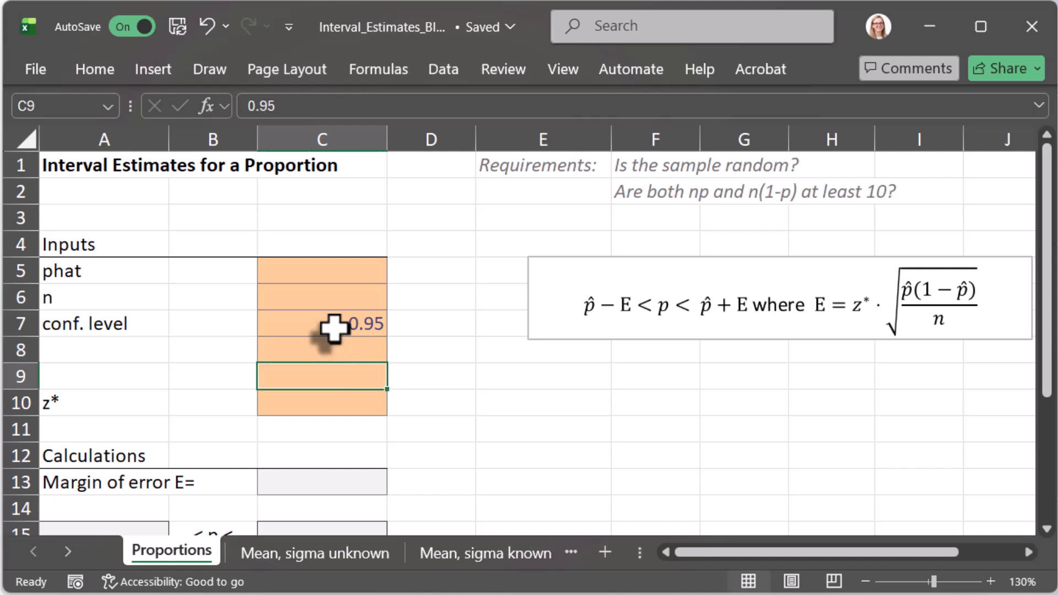
Step: Enter the label "area in both tails" in cell A8
key("Home")
key("Up")
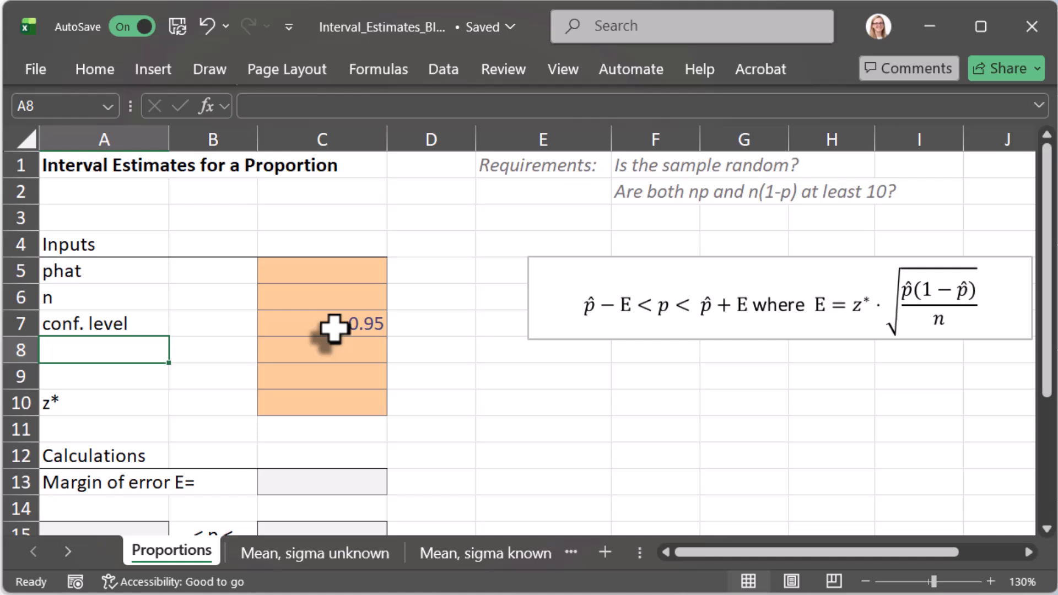
type("area in")
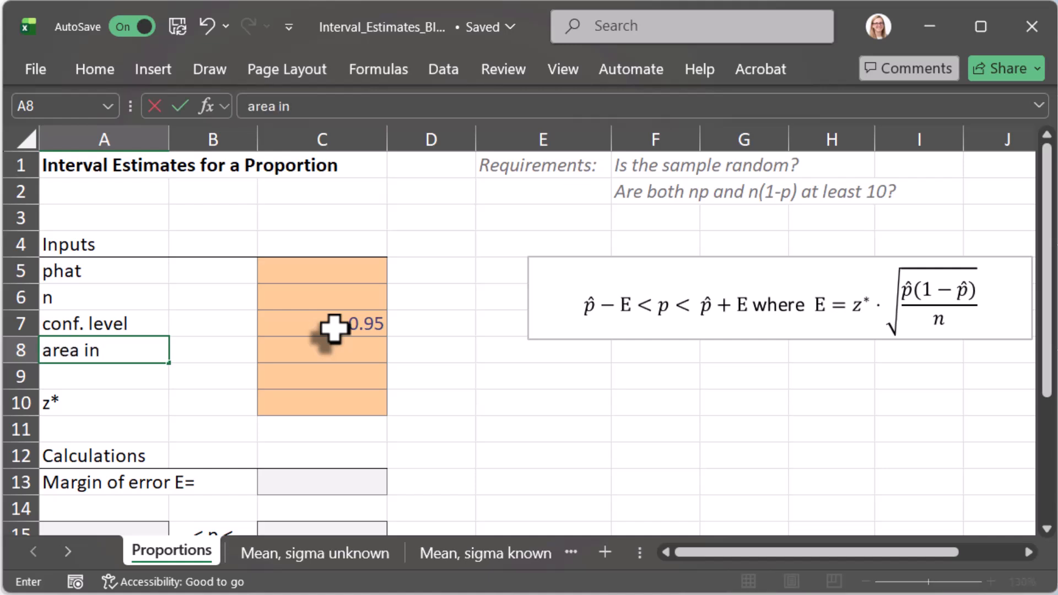
type(" both tails")
key("Tab")
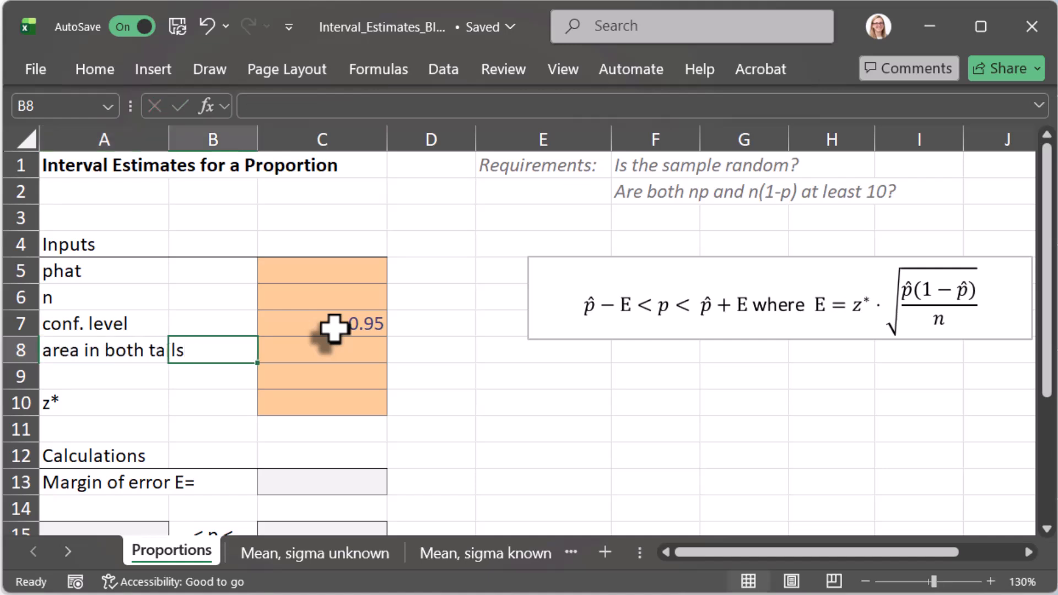
Step: Calculate the area in both tails in cell C8 as one minus the confidence level, =1-C7
key("Tab")
type("=")
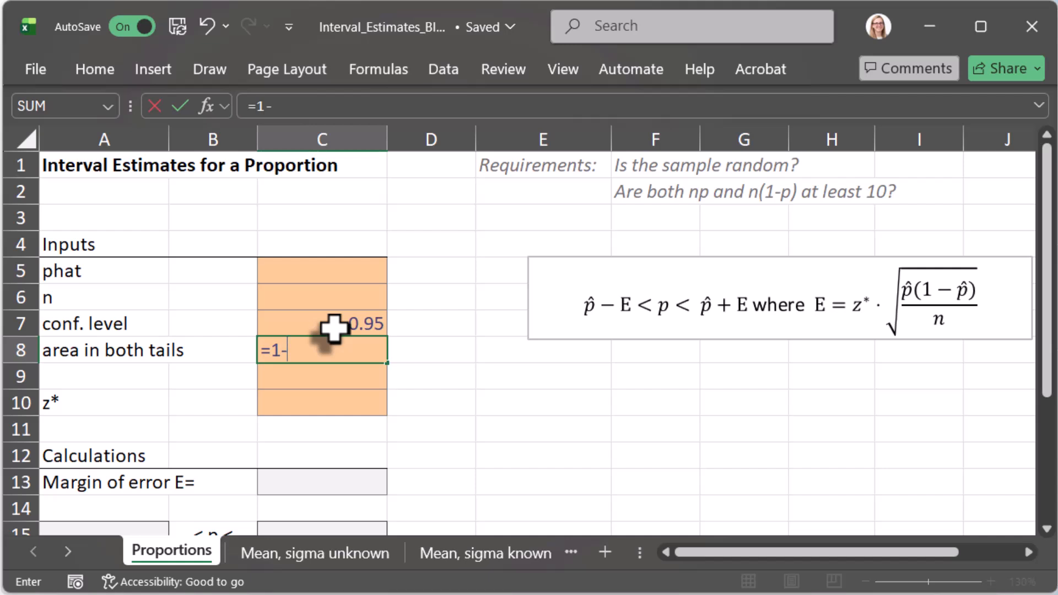
type("1-")
left_click(333, 328)
key("Return")
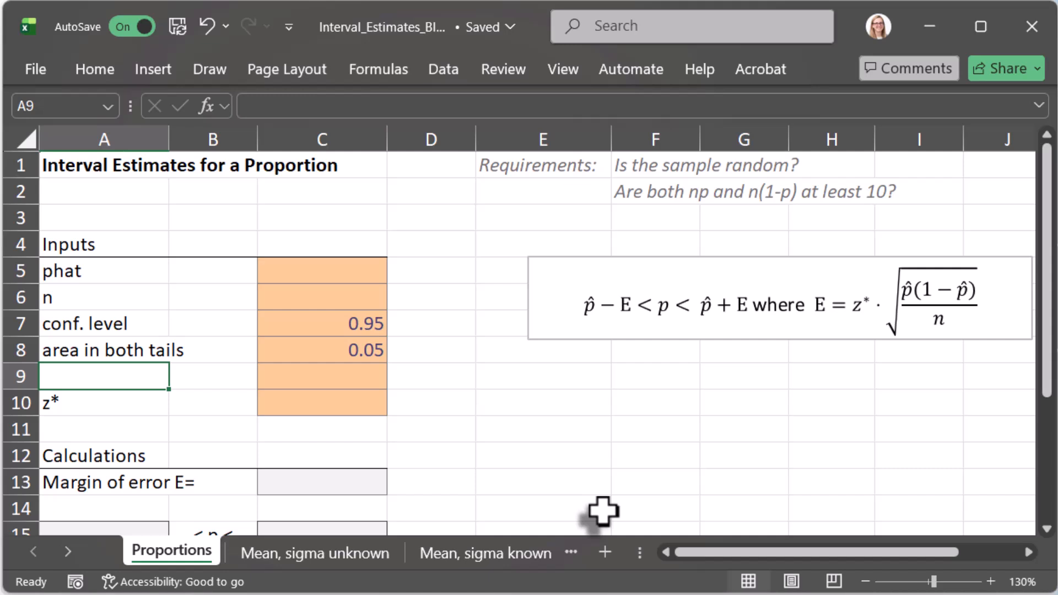
Step: Sketch a magenta bell curve below the formula box with a cutoff line at each tail, a "z" under the upper cutoff and a shaded middle area
left_click(441, 70)
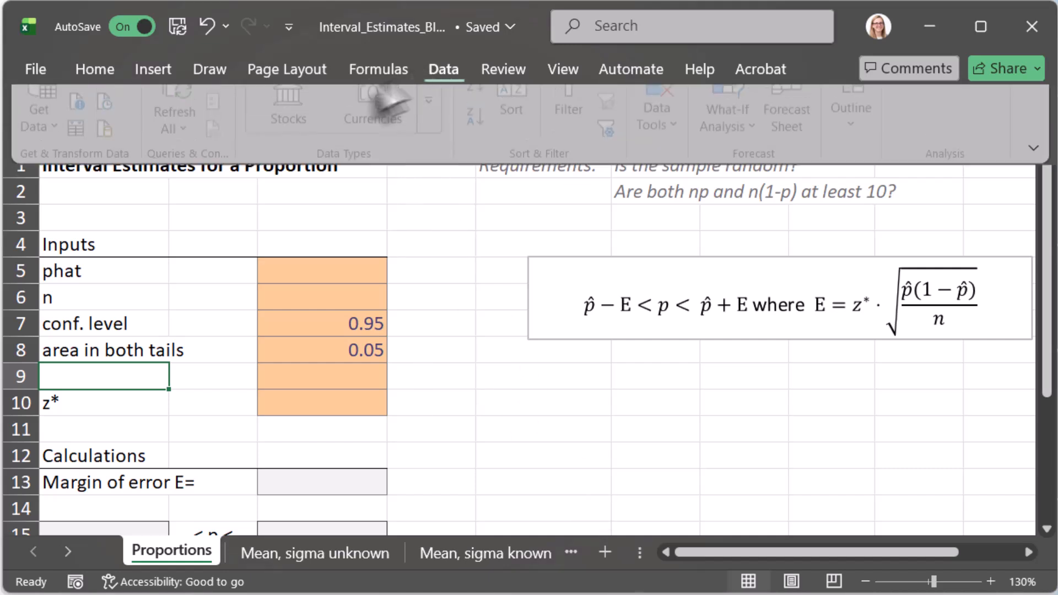
left_click(205, 70)
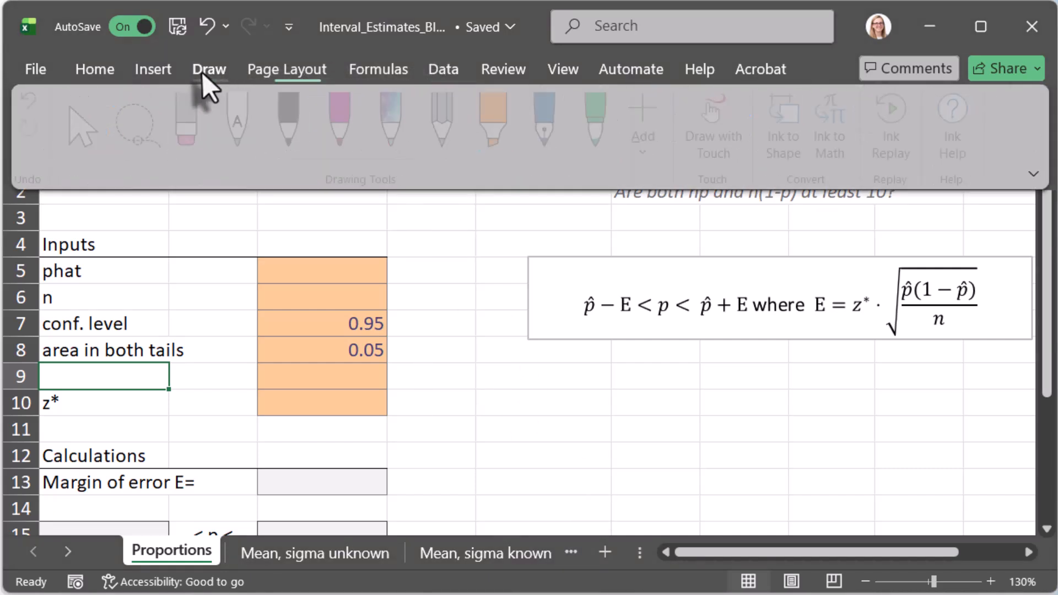
left_click(348, 118)
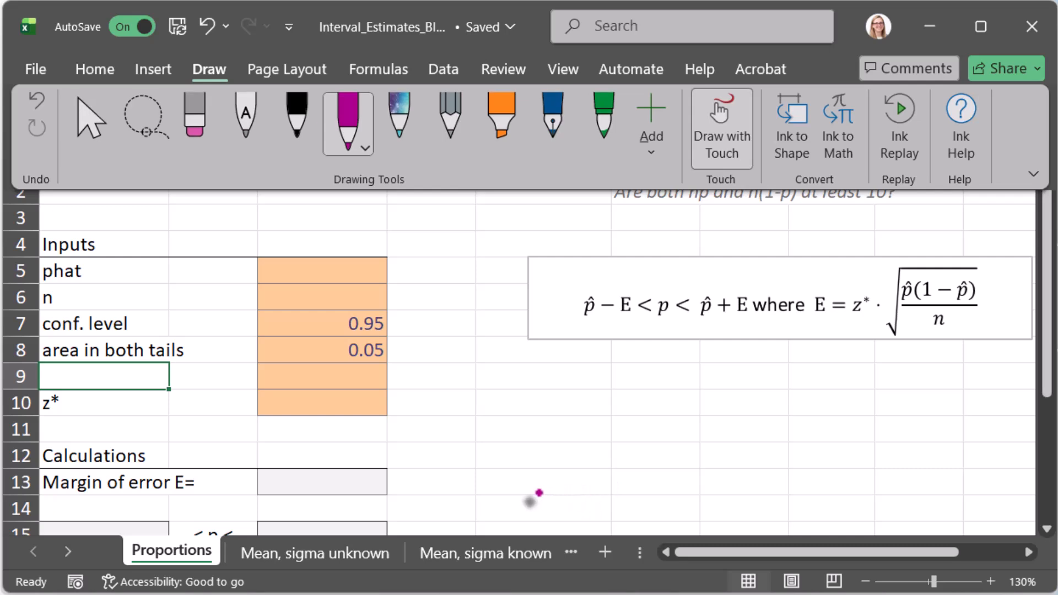
mouse_move(538, 492)
left_mouse_down()
mouse_move(632, 383)
mouse_move(779, 402)
mouse_move(871, 503)
left_mouse_up()
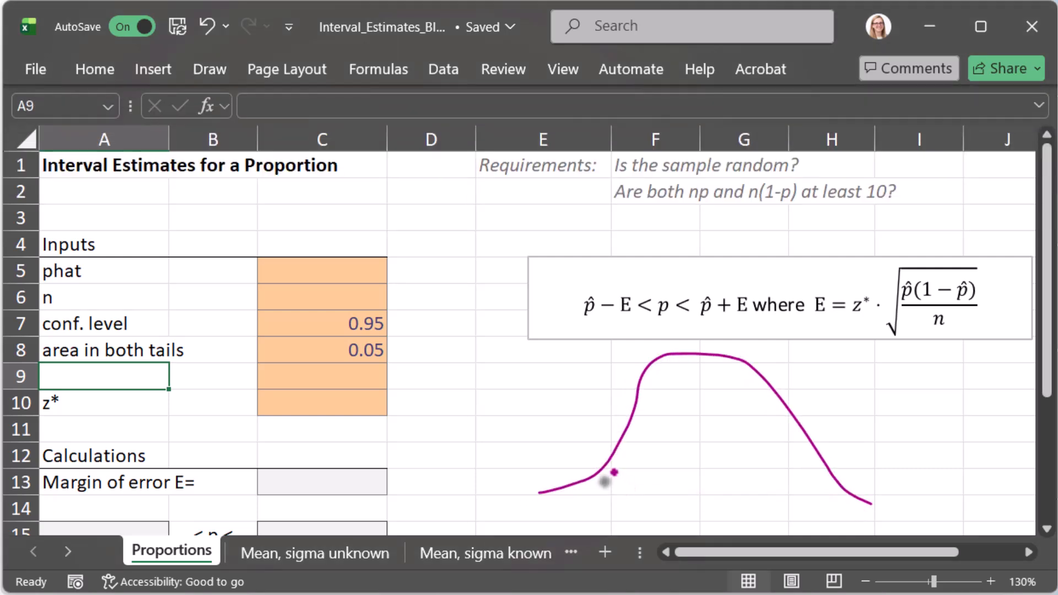
left_click_drag(615, 459, 617, 494)
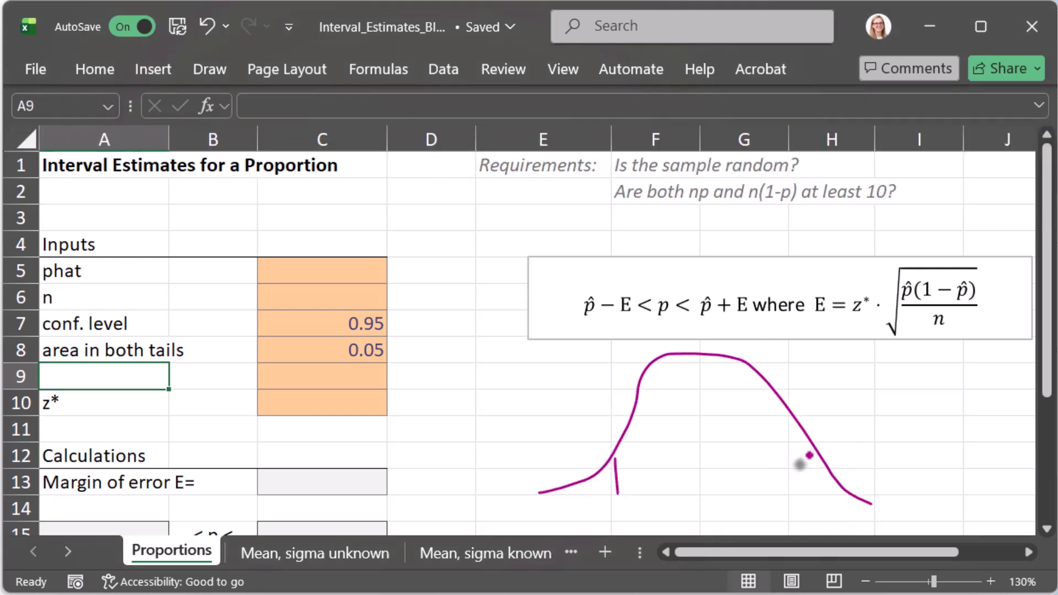
mouse_move(809, 455)
left_mouse_down()
mouse_move(811, 512)
mouse_move(820, 517)
left_mouse_up()
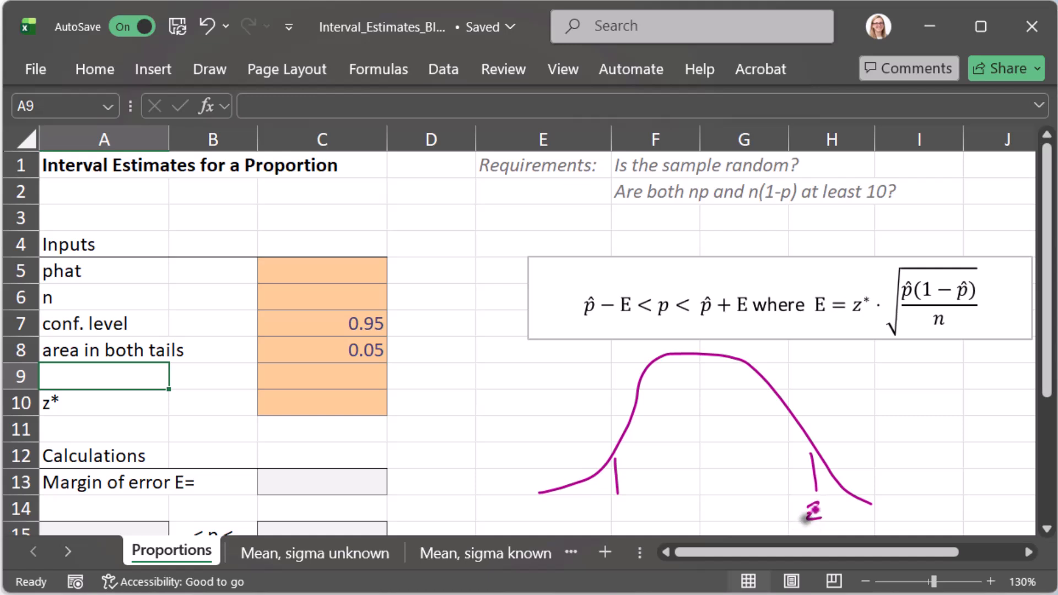
mouse_move(720, 385)
left_mouse_down()
mouse_move(645, 439)
mouse_move(779, 481)
left_mouse_up()
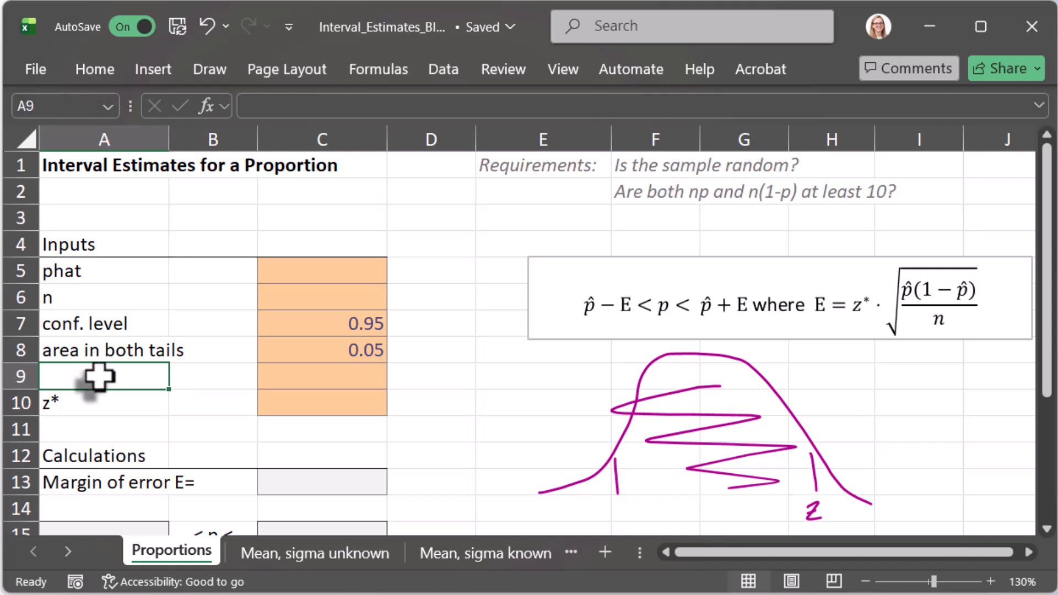
Step: Label cell A9 "area in one tail" and calculate it in cell C9 as half of the two-tail area, =C8/2
type("area in on")
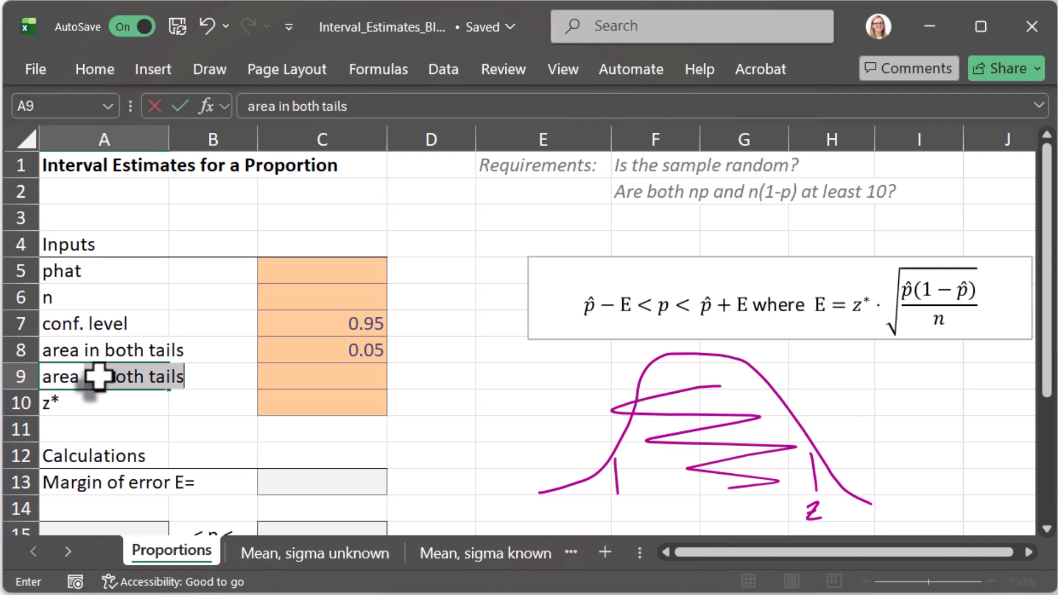
type("e tail")
key("Tab")
key("Tab")
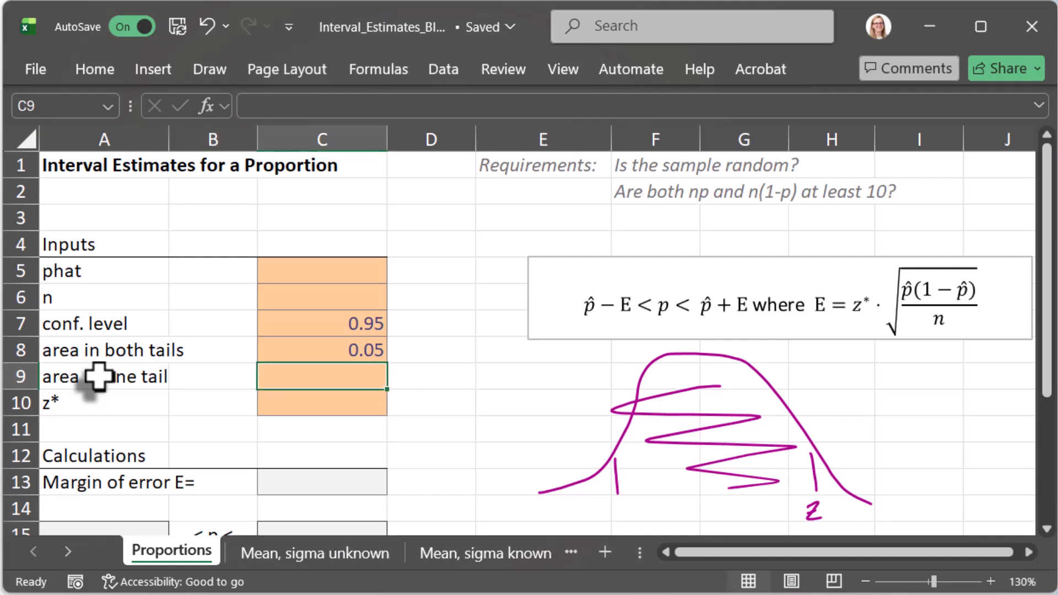
type("=")
key("Up")
type("/")
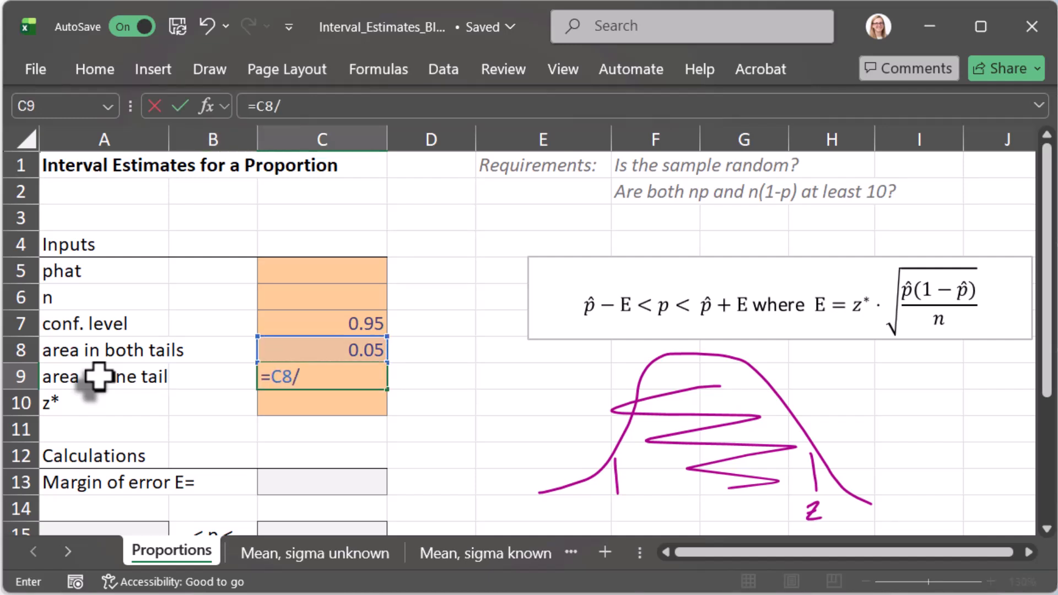
key("Return")
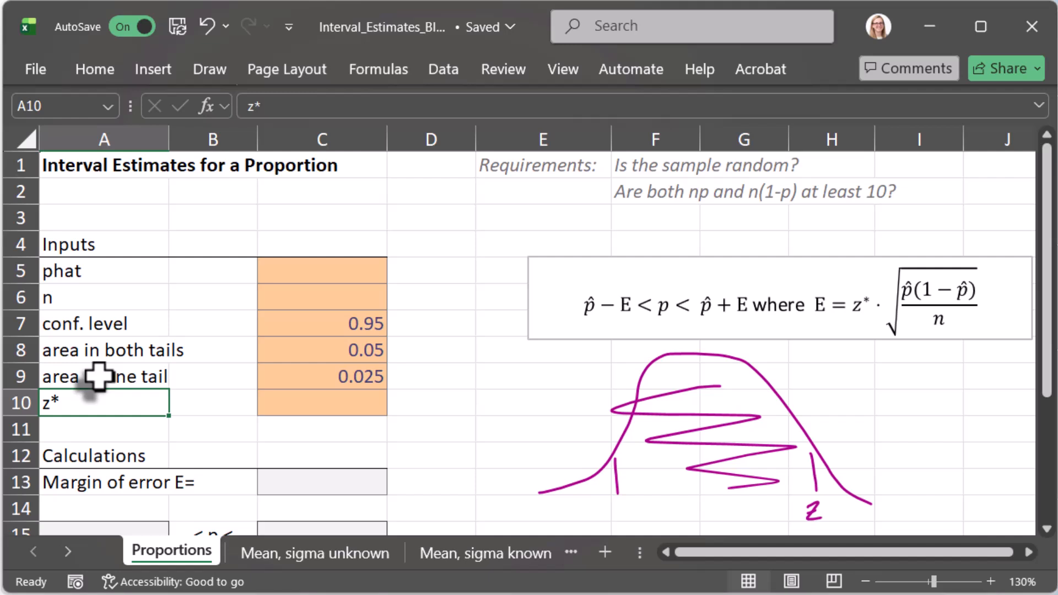
Step: Calculate the critical value z* in cell C10 from the one-tail area, with the formula =NORM.INV(1-C9,0,1)
key("Right")
key("Right")
type("=")
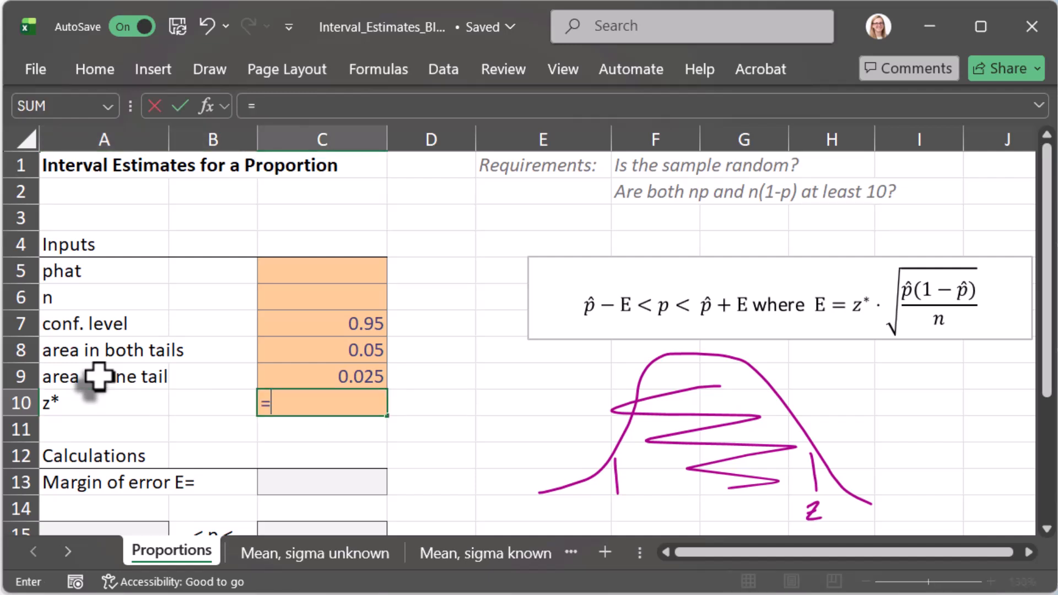
type("NORM.IN")
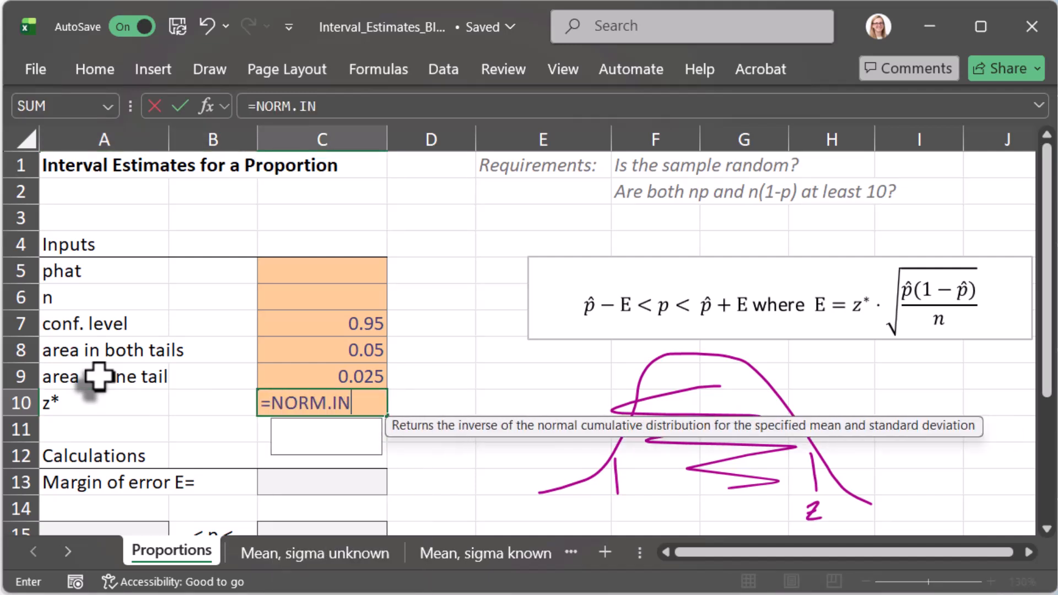
type("V(")
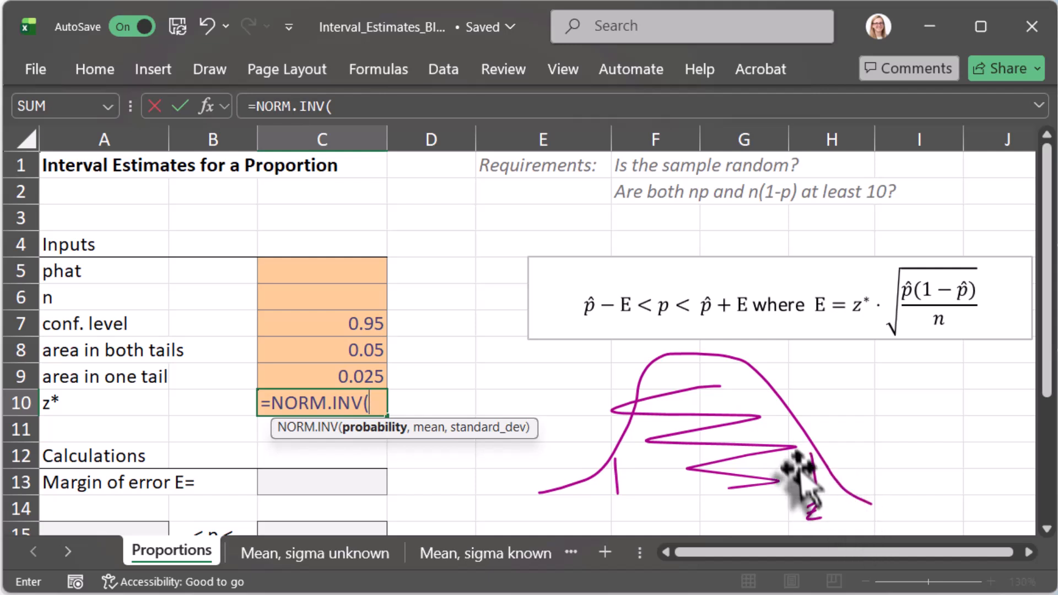
type("1-")
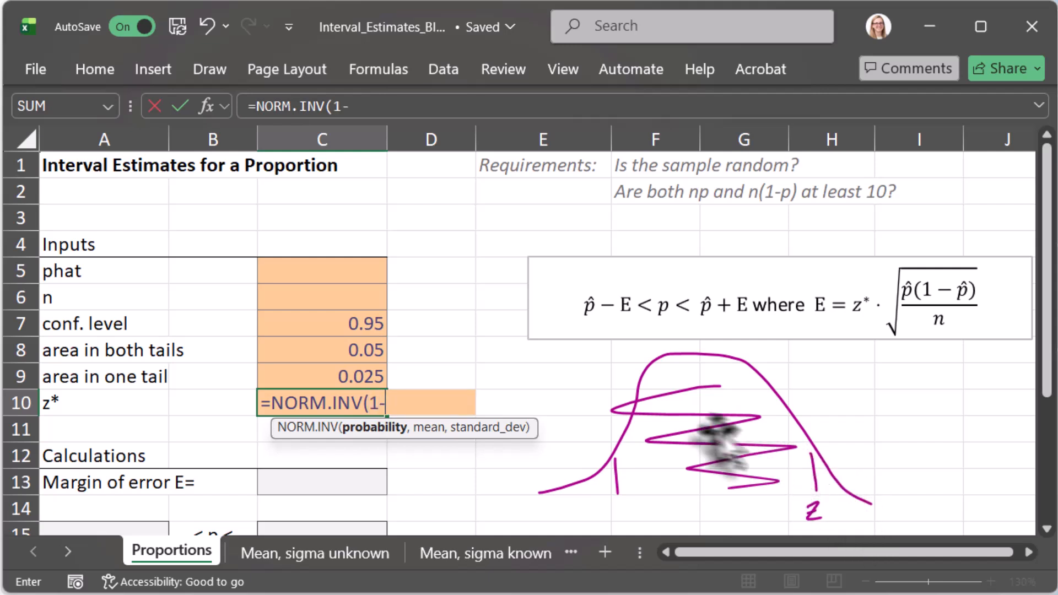
left_click(345, 377)
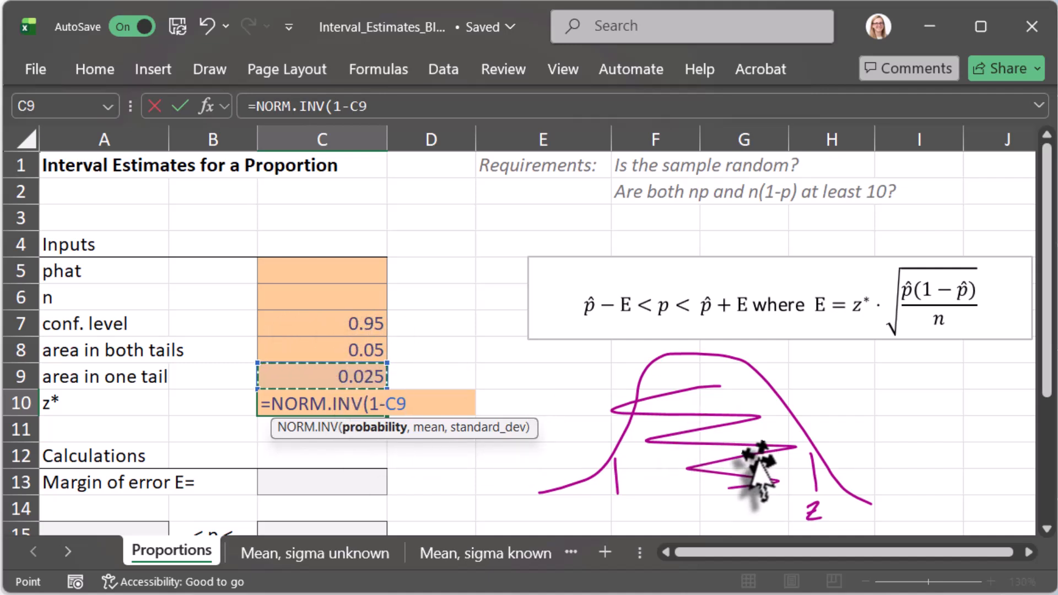
type(",")
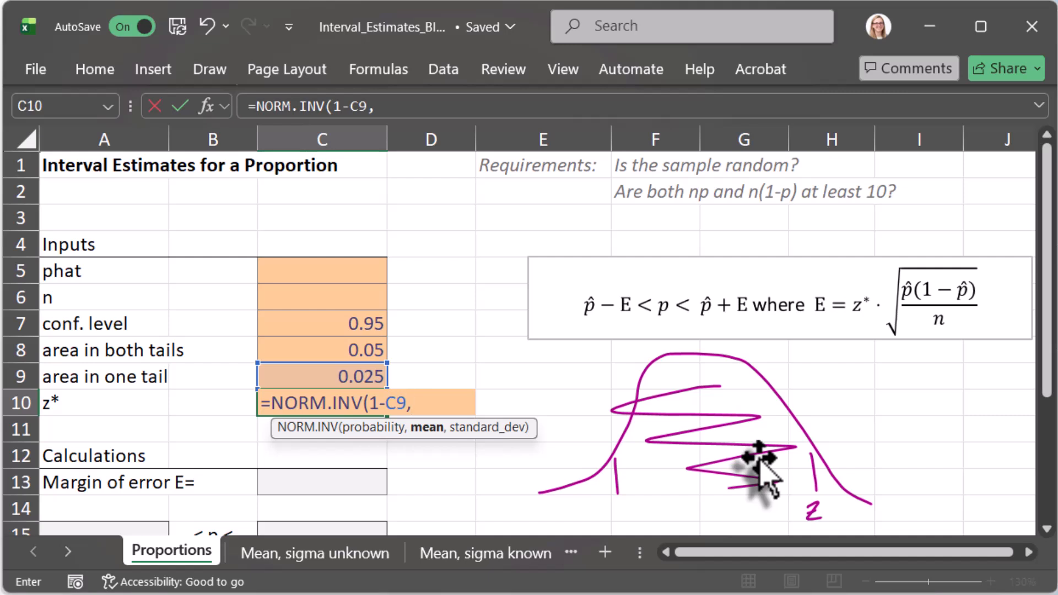
type("0,")
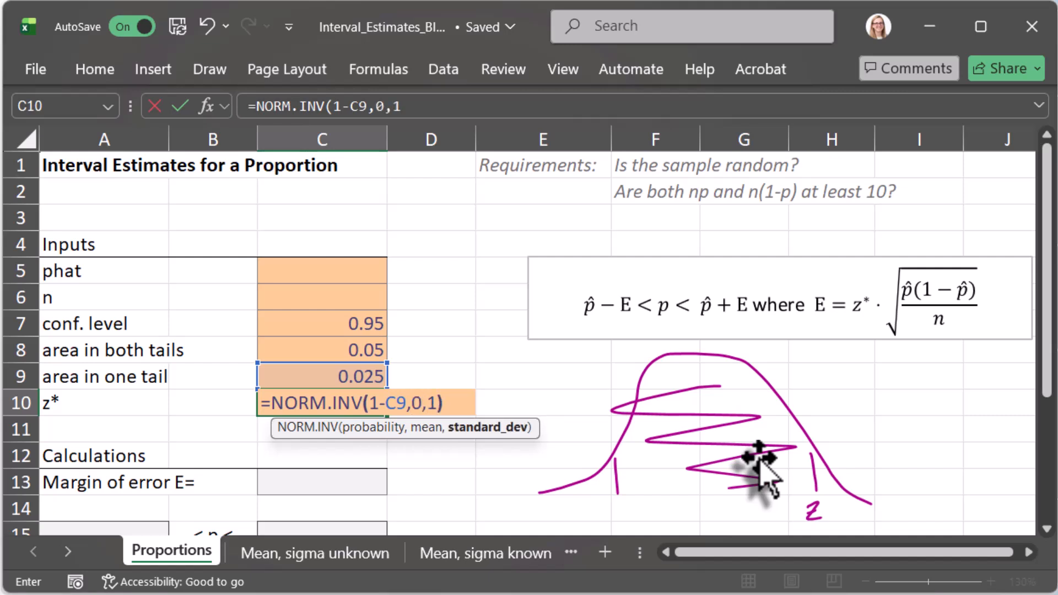
type("1)")
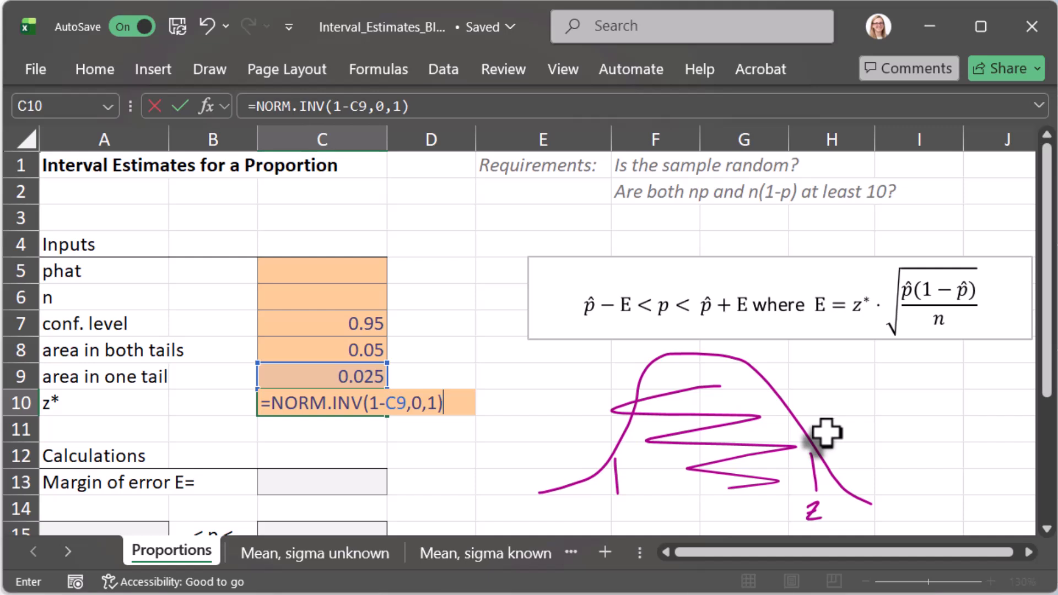
key("Return")
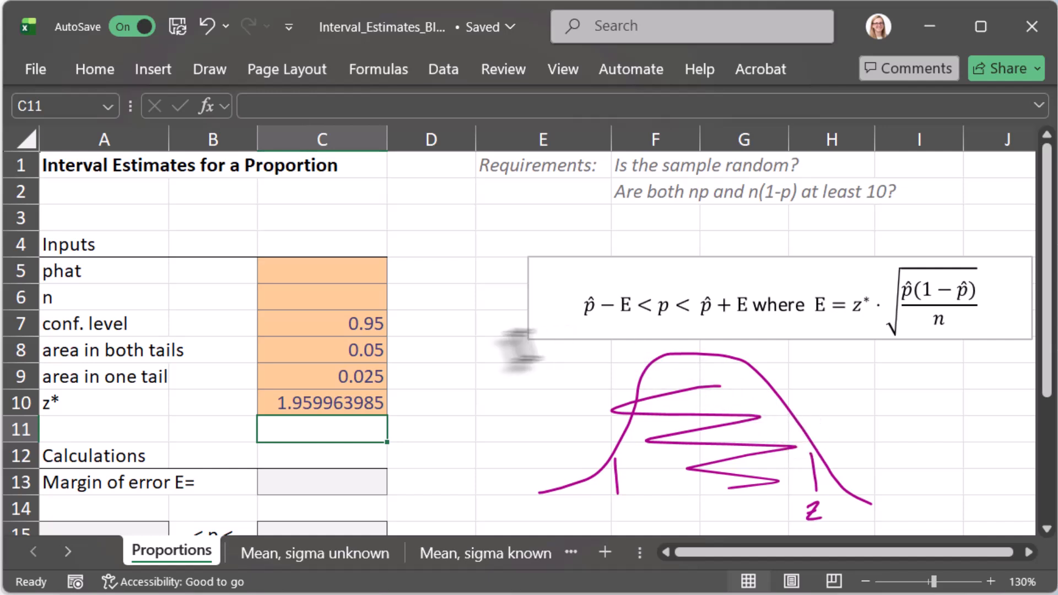
Step: Restyle the calculated cells C8:C10 with a light grey fill and bold orange text to set them apart from the inputs
left_click_drag(344, 346, 303, 401)
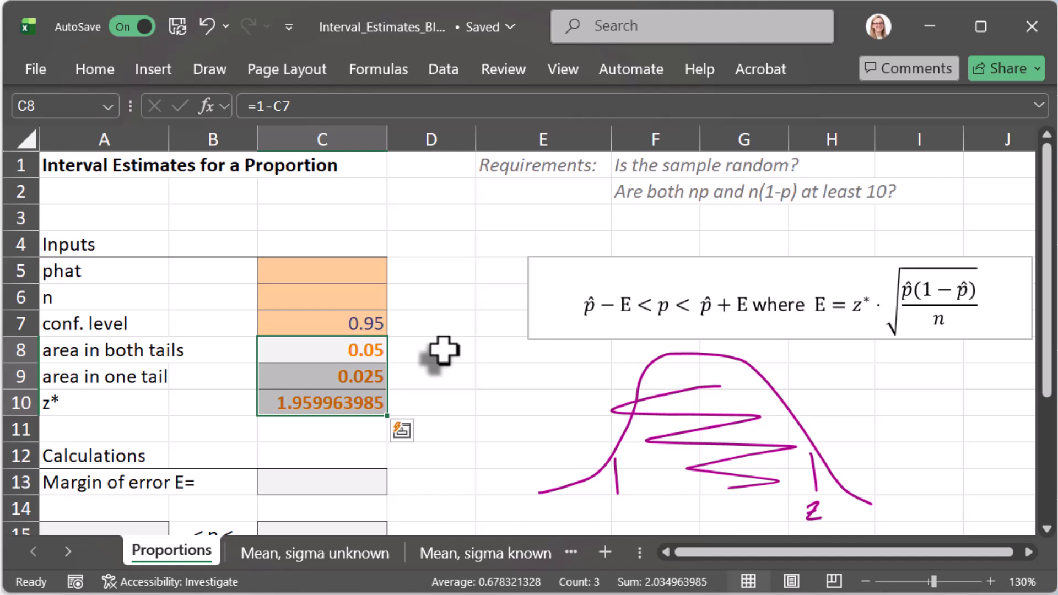
left_click(406, 349)
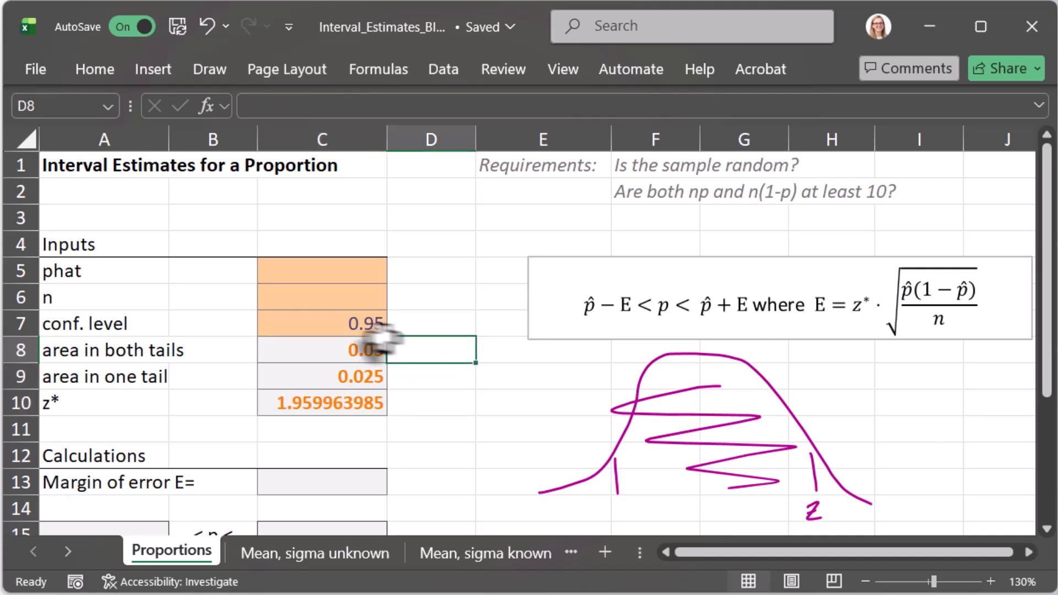
left_click(293, 326)
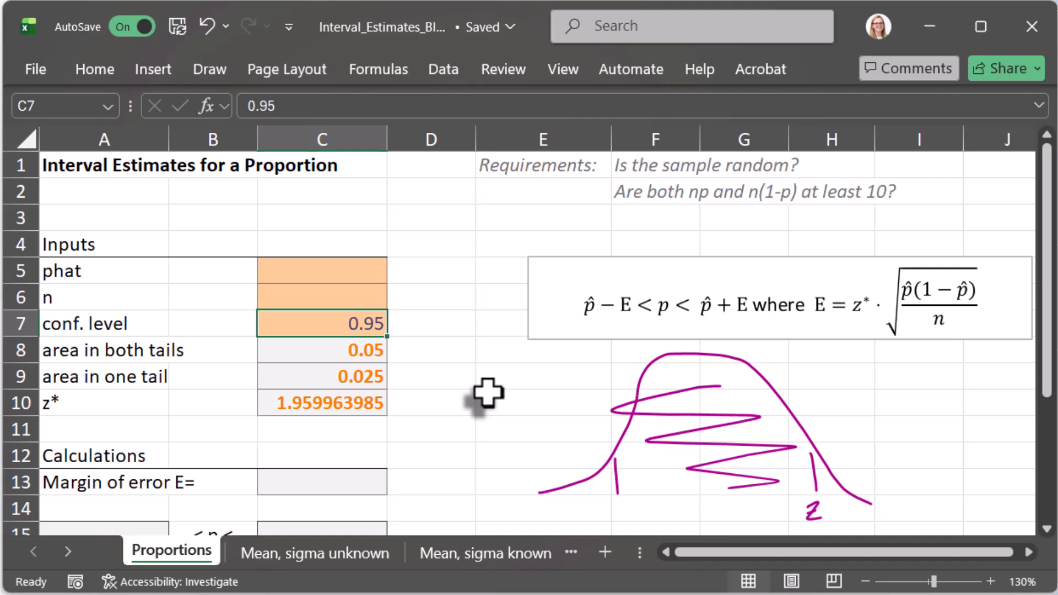
left_click_drag(302, 355, 277, 409)
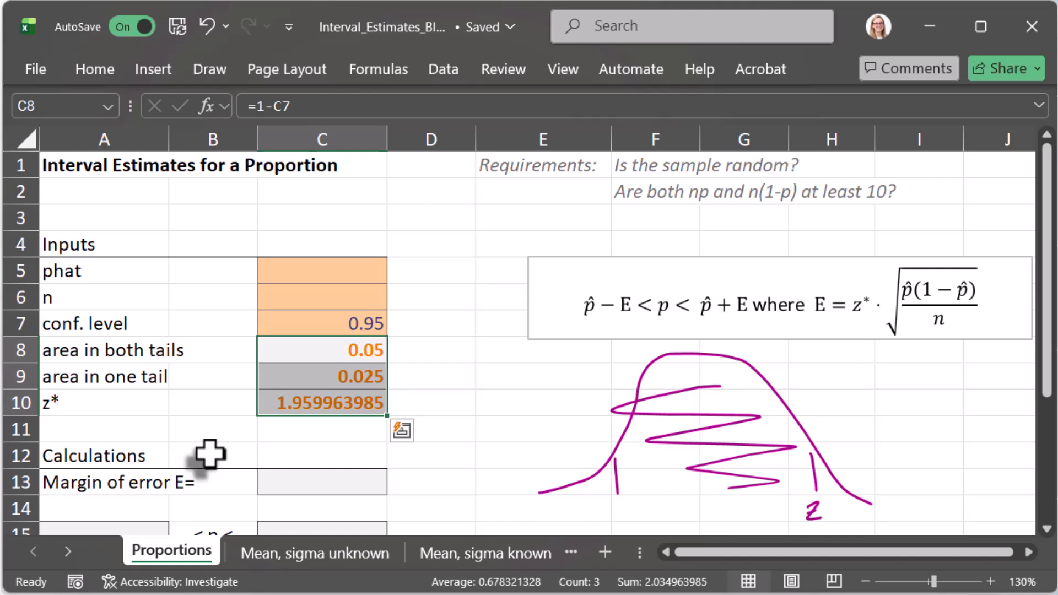
Step: Enter the sample size 500 in cell C6 and the sample proportion =421/500 in cell C5
left_click(325, 265)
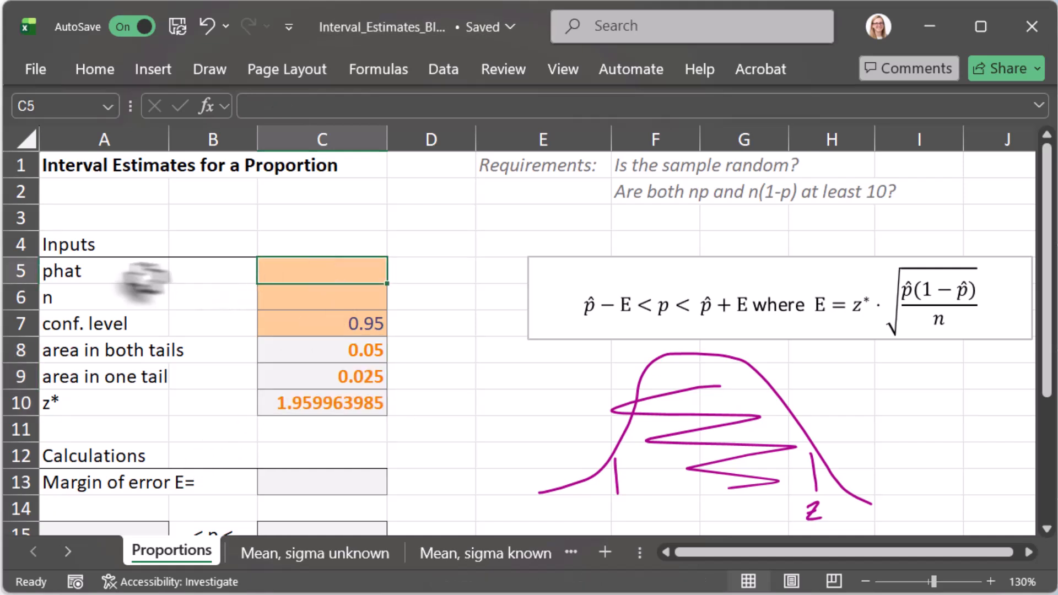
left_click(314, 303)
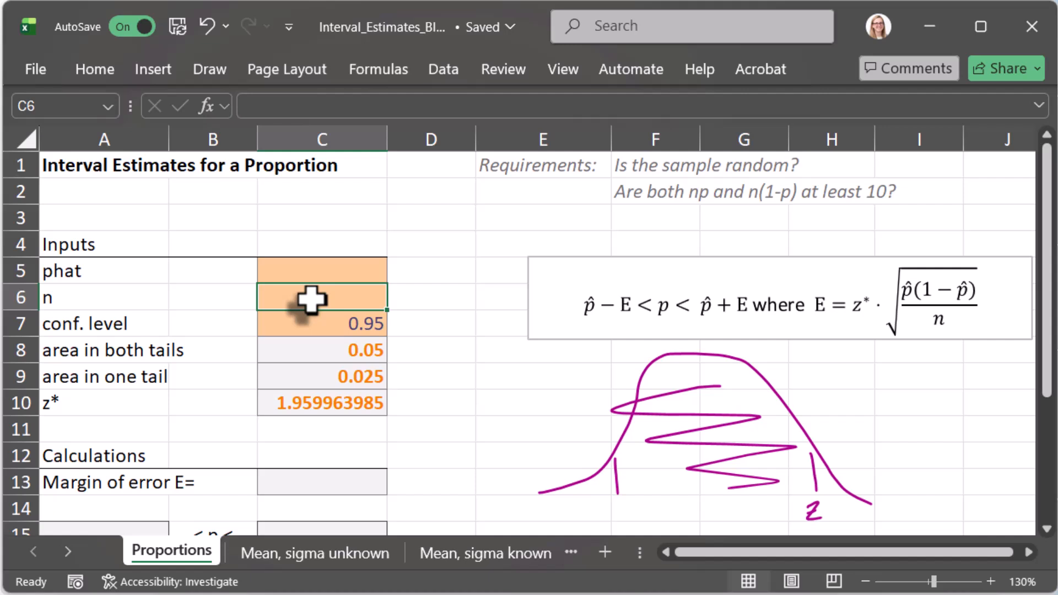
type("500")
key("Up")
type("=")
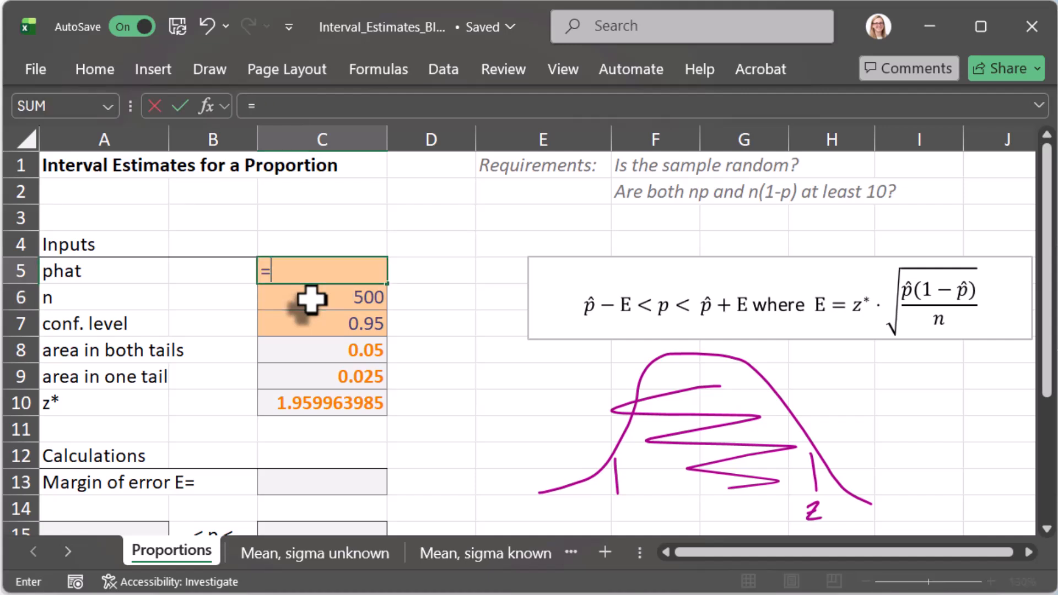
type("421/500")
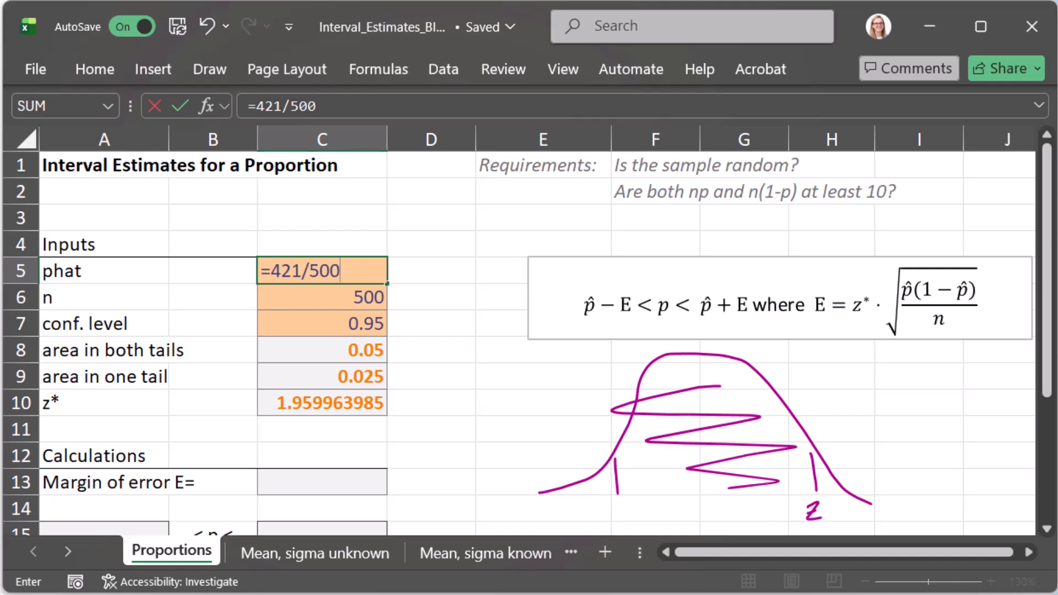
key("Return")
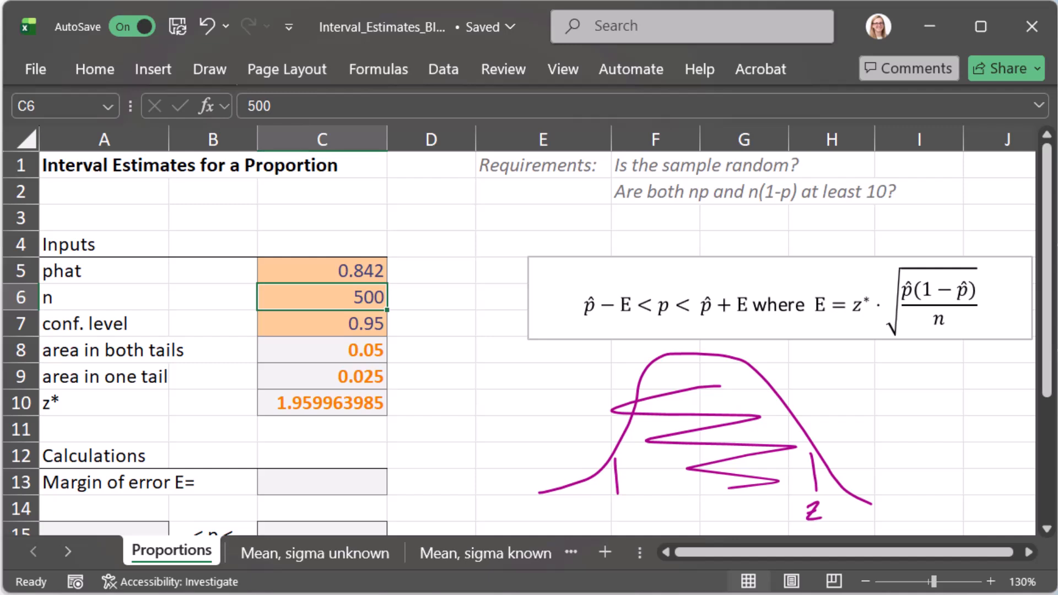
Step: Calculate the margin of error in cell C13 with the formula =C10*SQRT(C5*(1-C5)/C6)
left_click(329, 483)
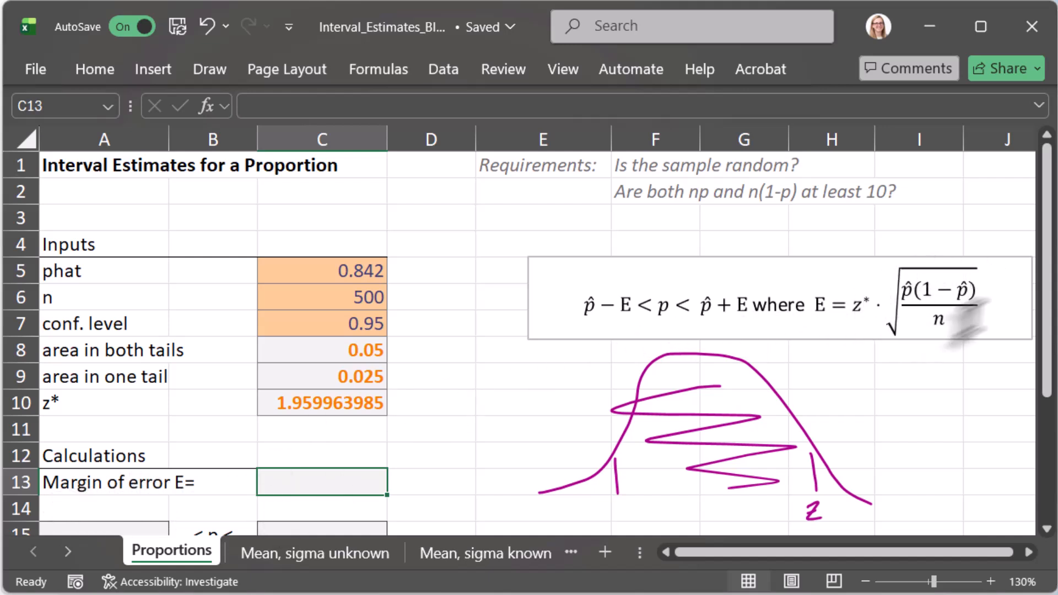
scroll(570, 407, "down", 1)
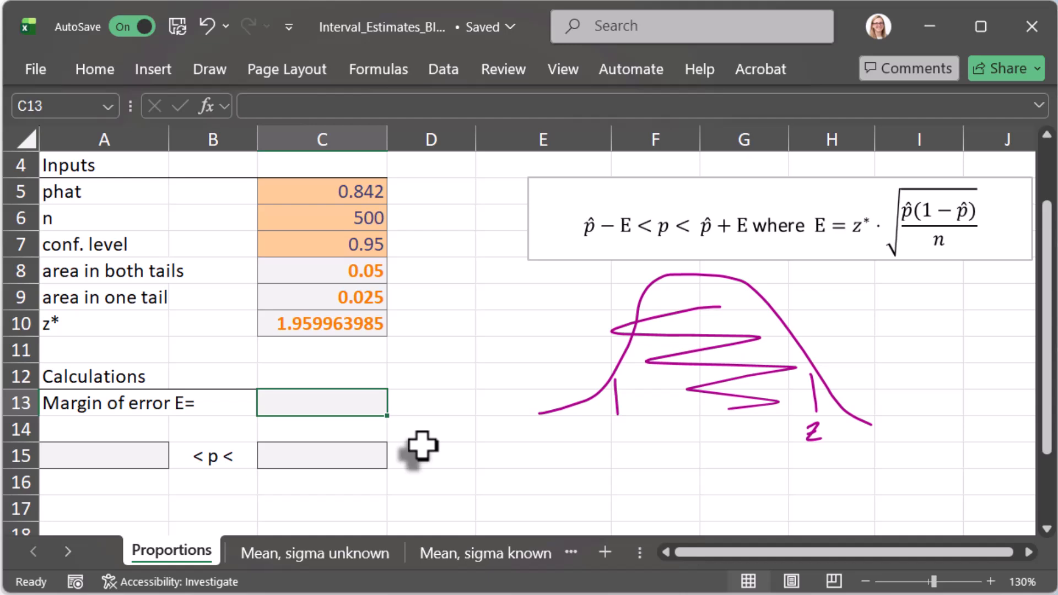
type("=")
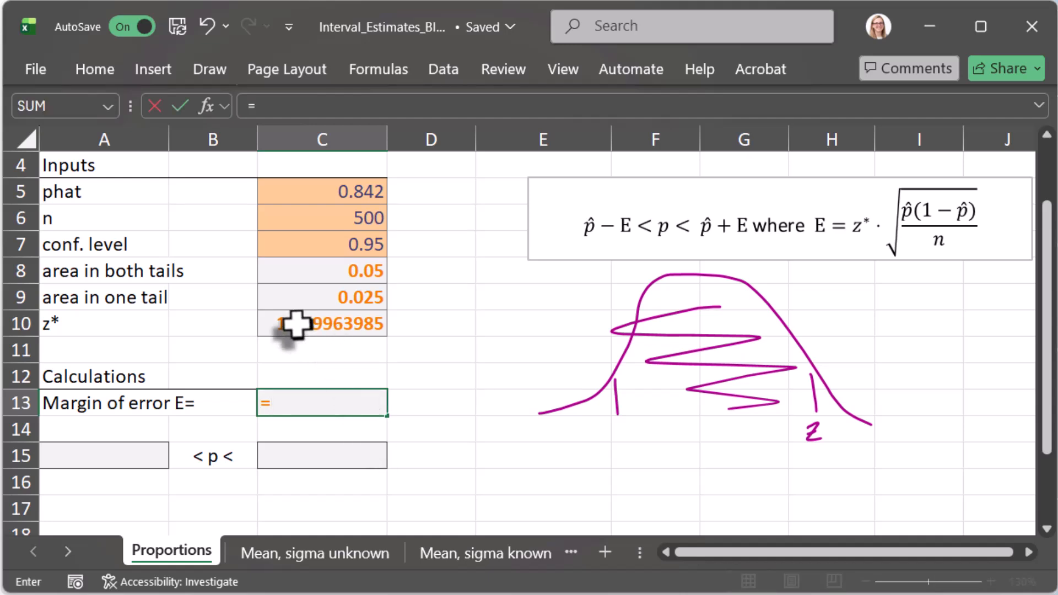
left_click(296, 324)
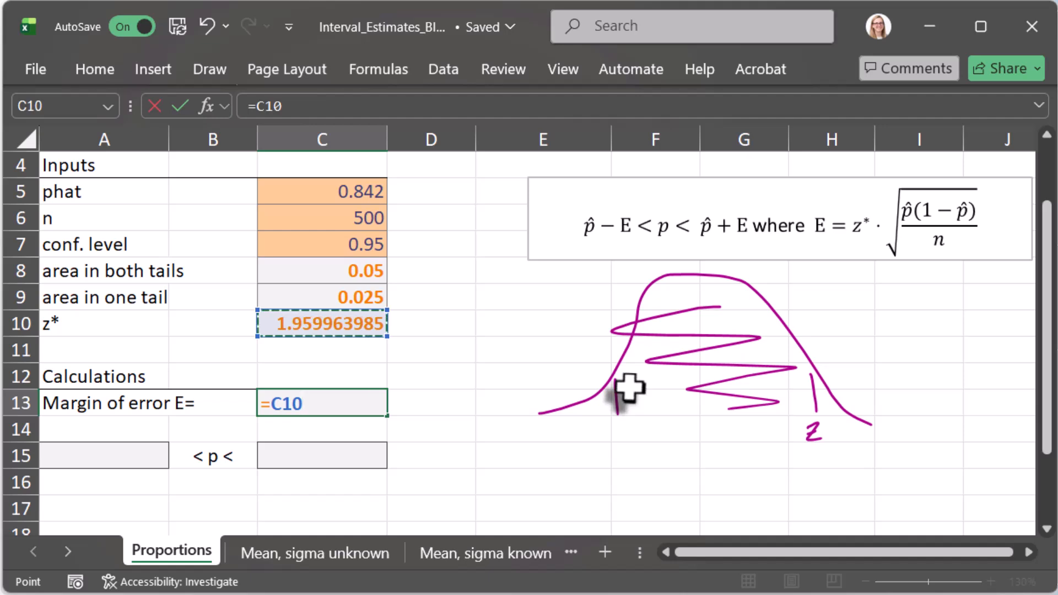
type("*")
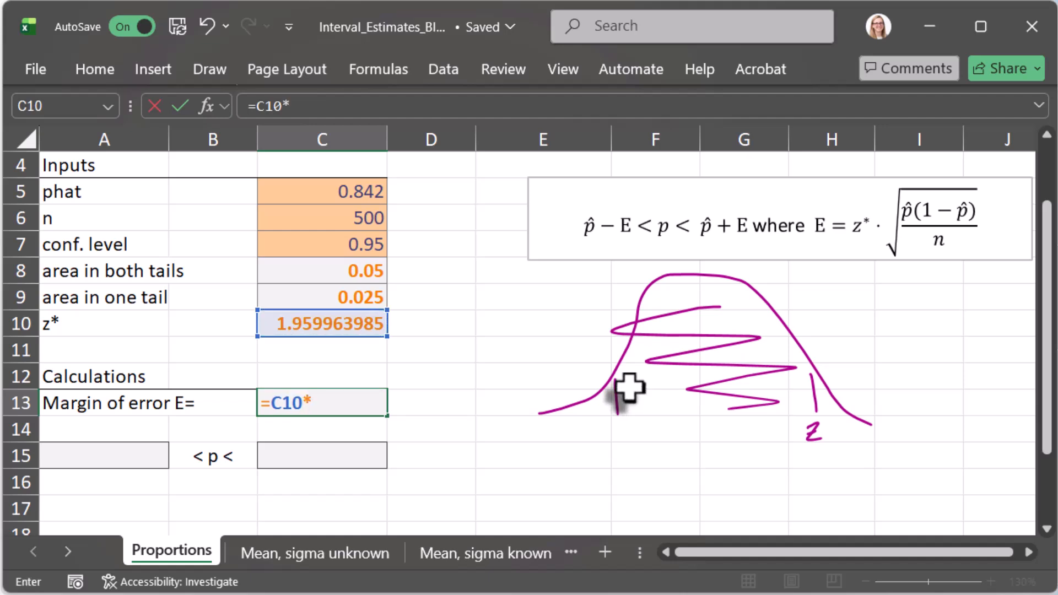
type("SQRT(")
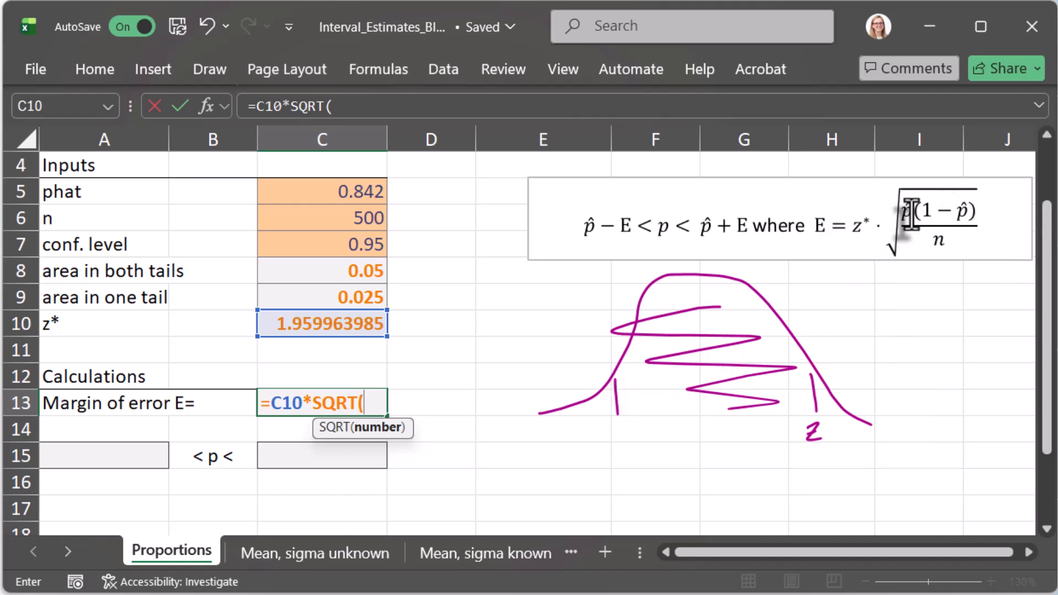
left_click(307, 193)
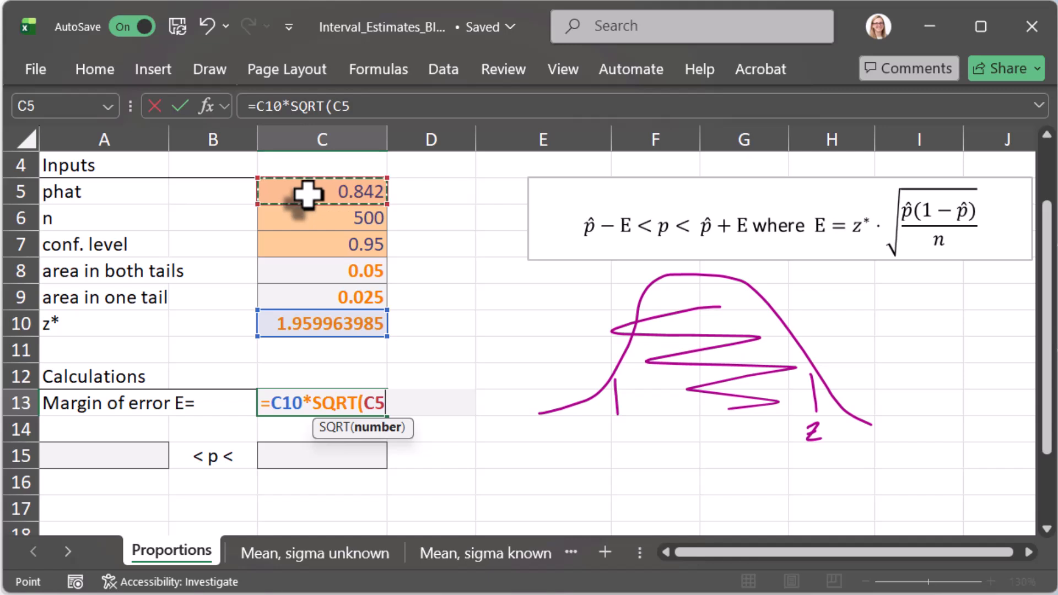
type("*")
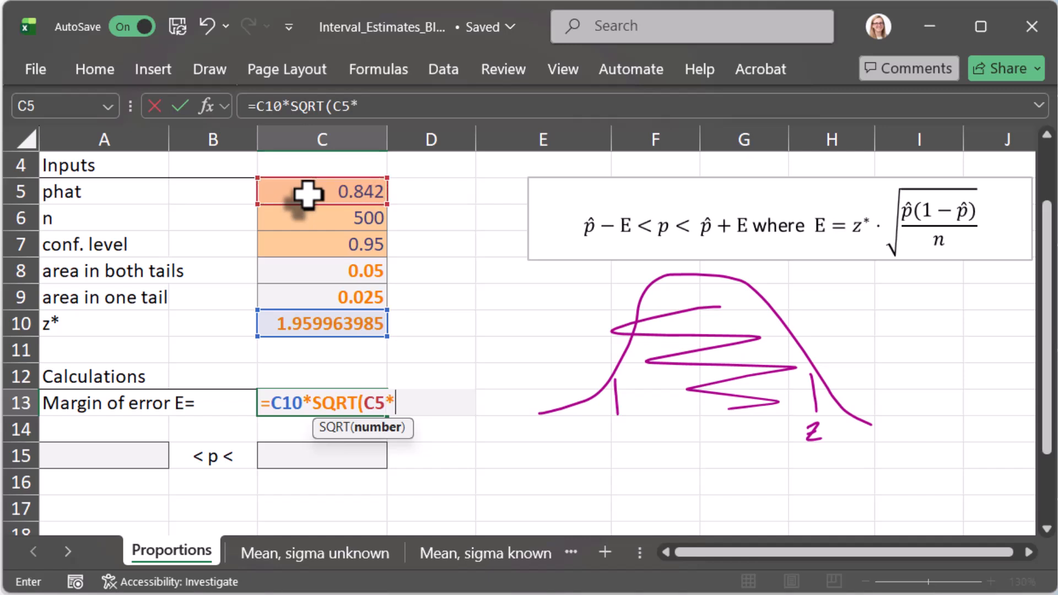
type("(1-")
left_click(307, 194)
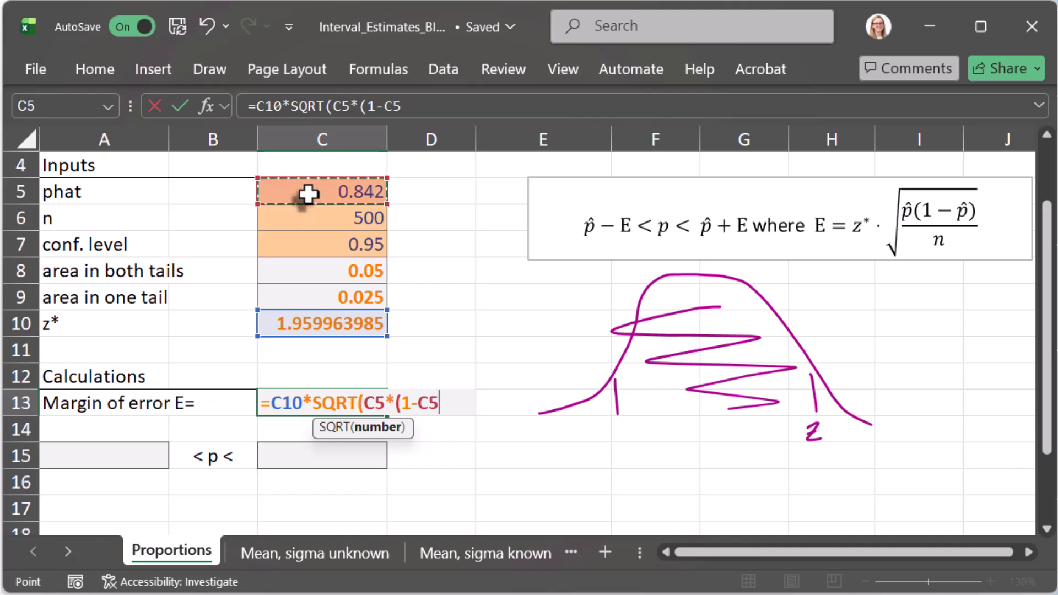
type(")")
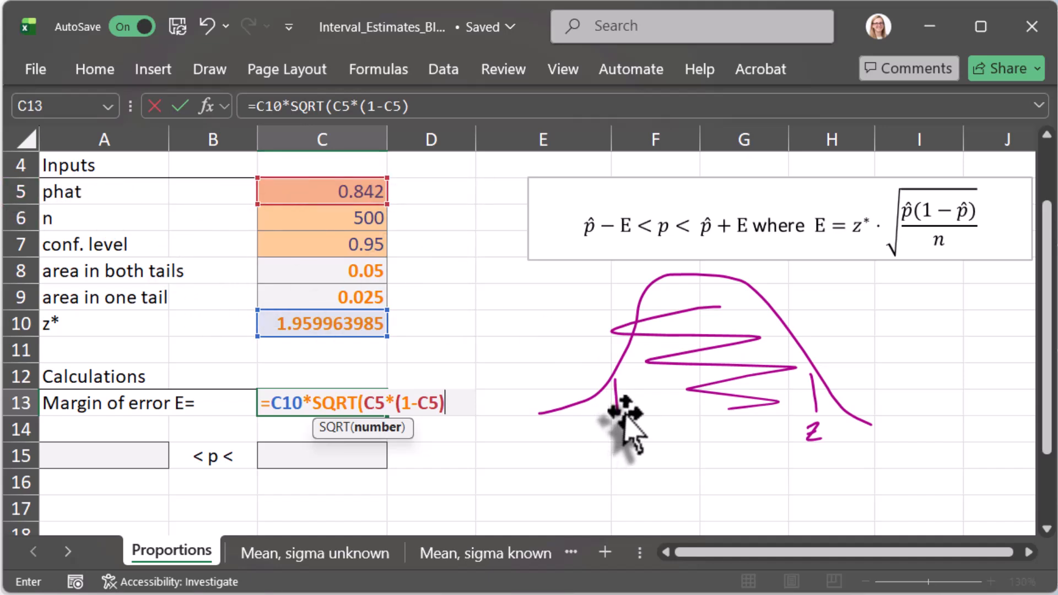
type("/")
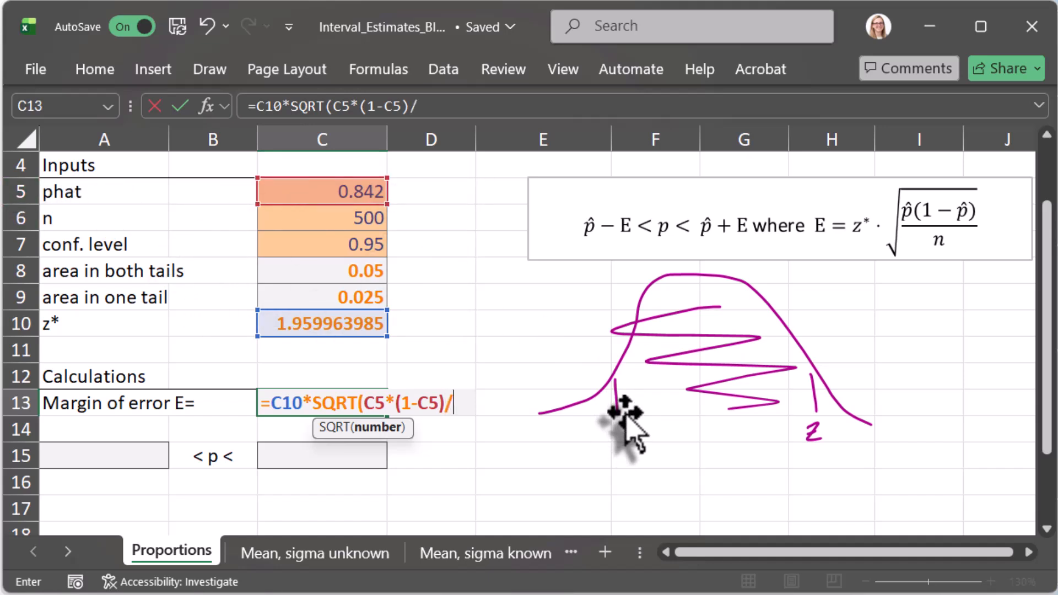
left_click(339, 224)
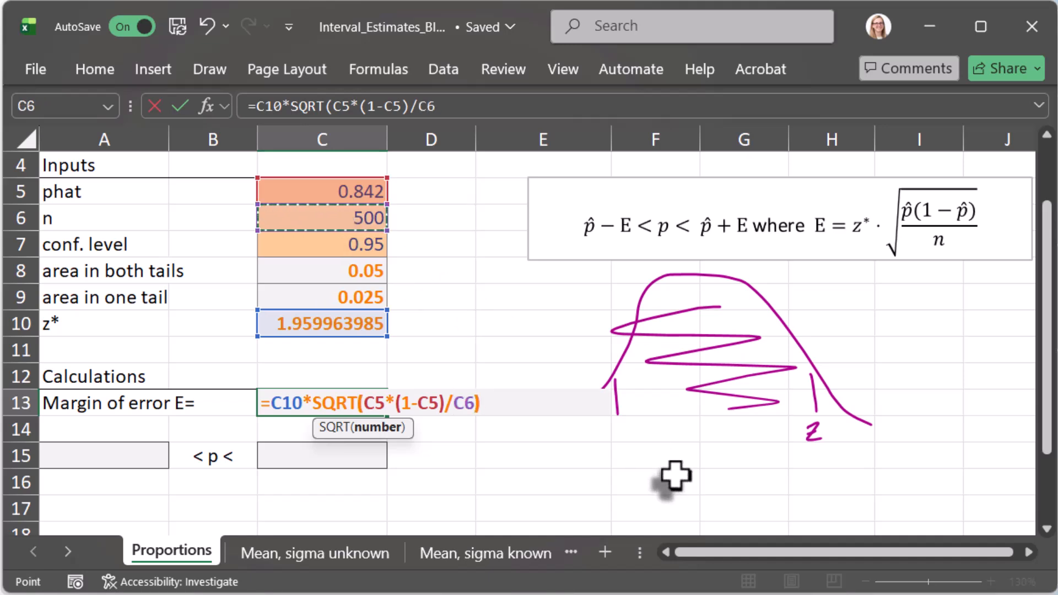
type(")")
key("Return")
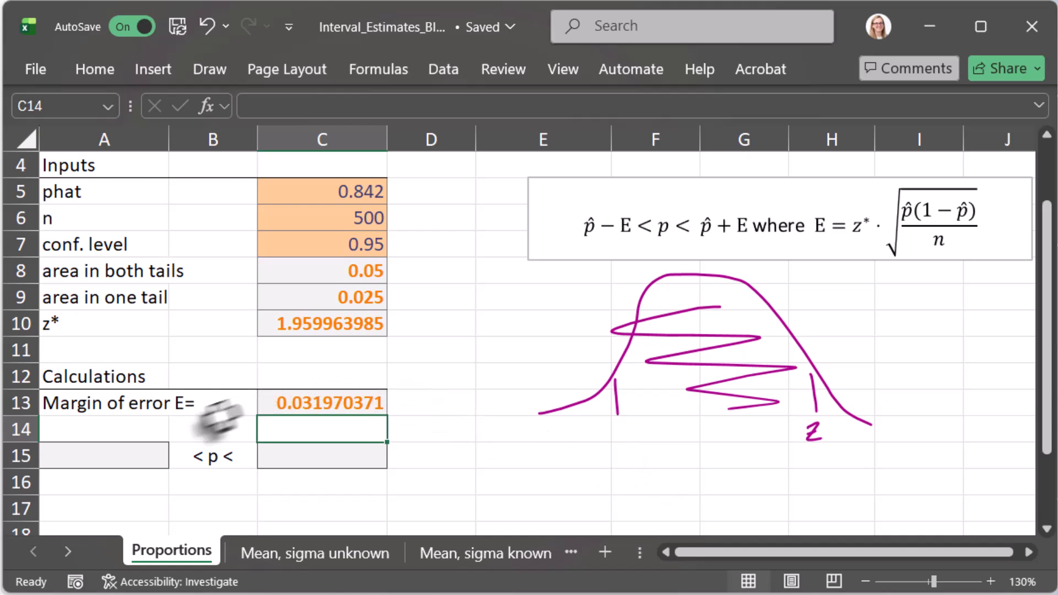
Step: Highlight the interval limits p̂ − E and p̂ + E in the formula box and select cell A15 for the lower limit
left_click(82, 461)
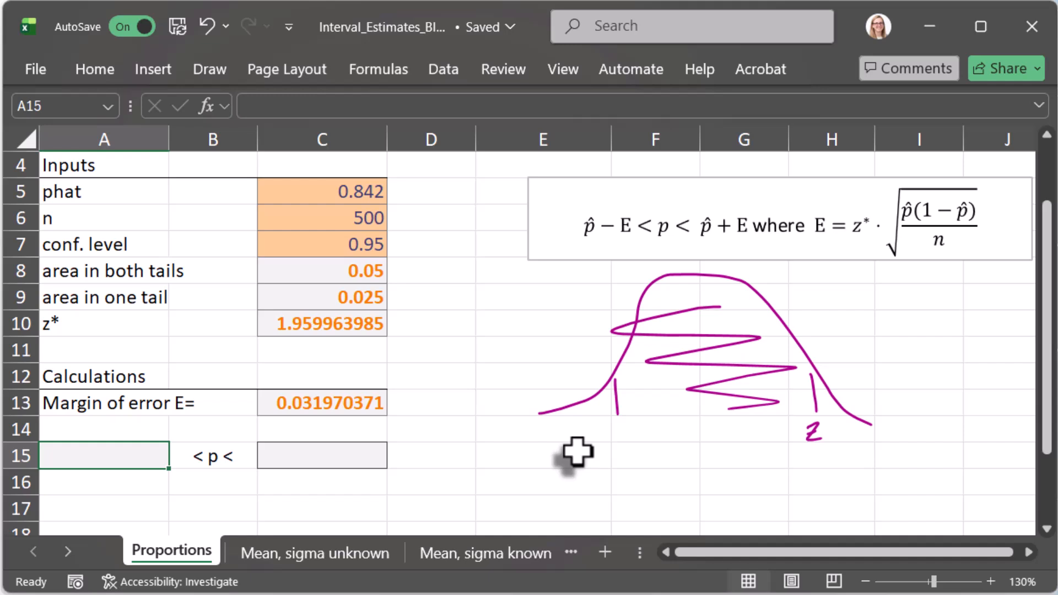
left_click(628, 229)
left_click_drag(628, 229, 581, 230)
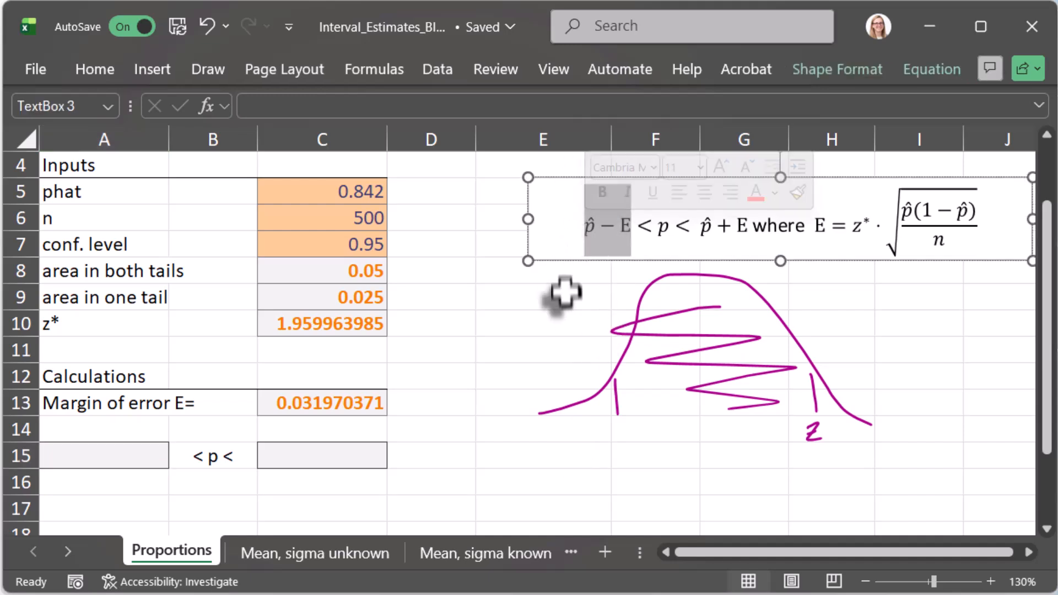
left_click_drag(695, 228, 746, 225)
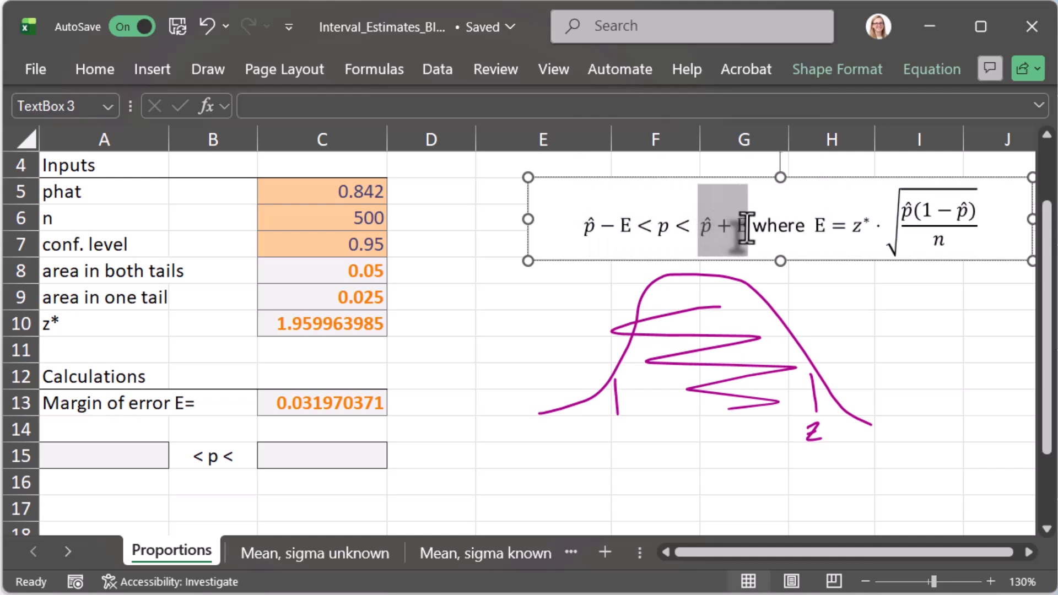
left_click(119, 447)
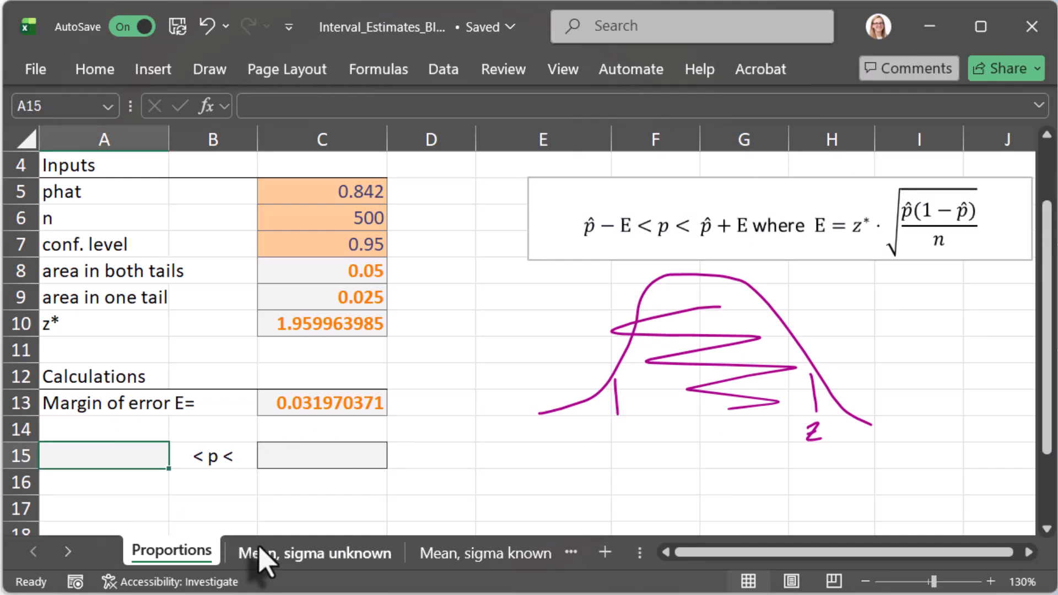
Step: Calculate the lower limit of the interval in cell A15 with the formula =C5-C13
type("=")
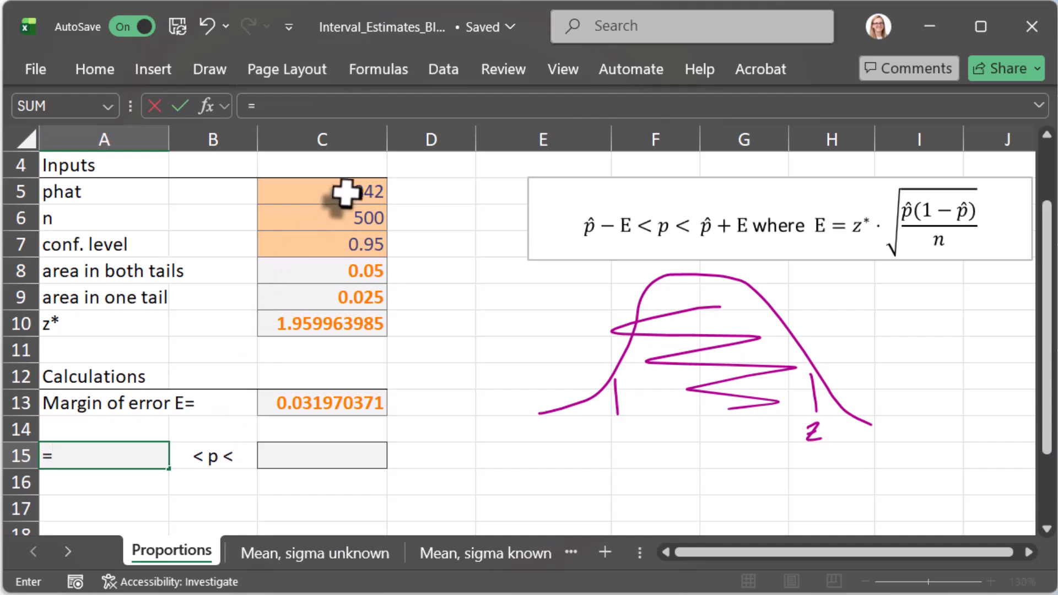
left_click(346, 193)
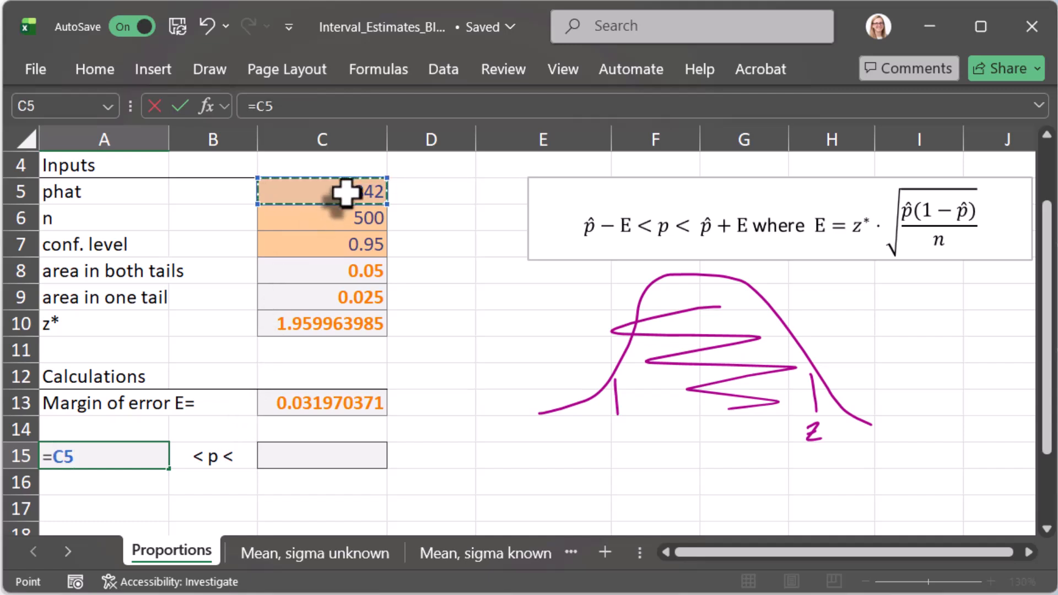
type("-")
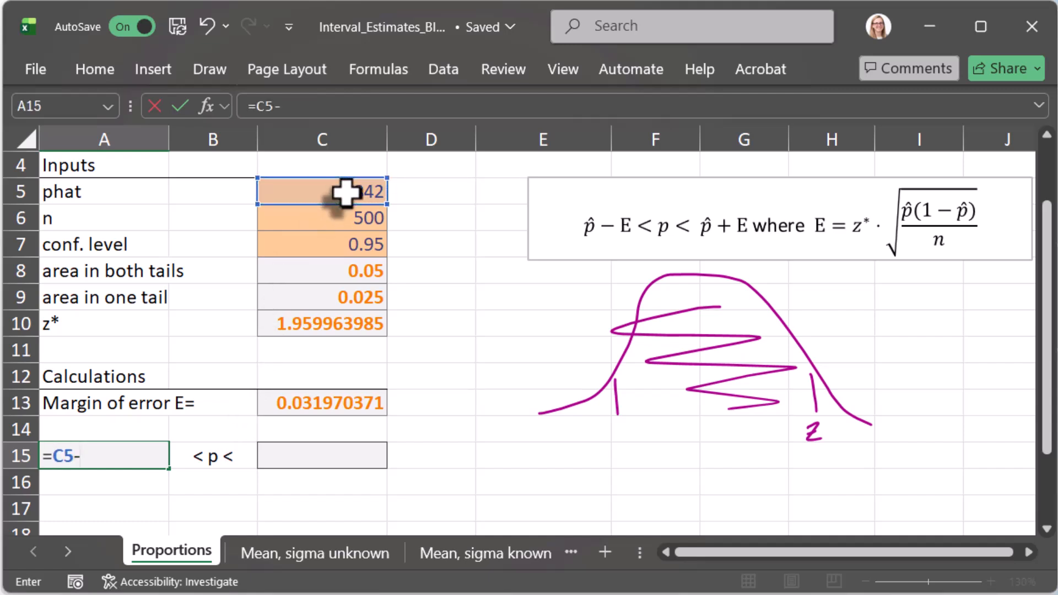
left_click(361, 407)
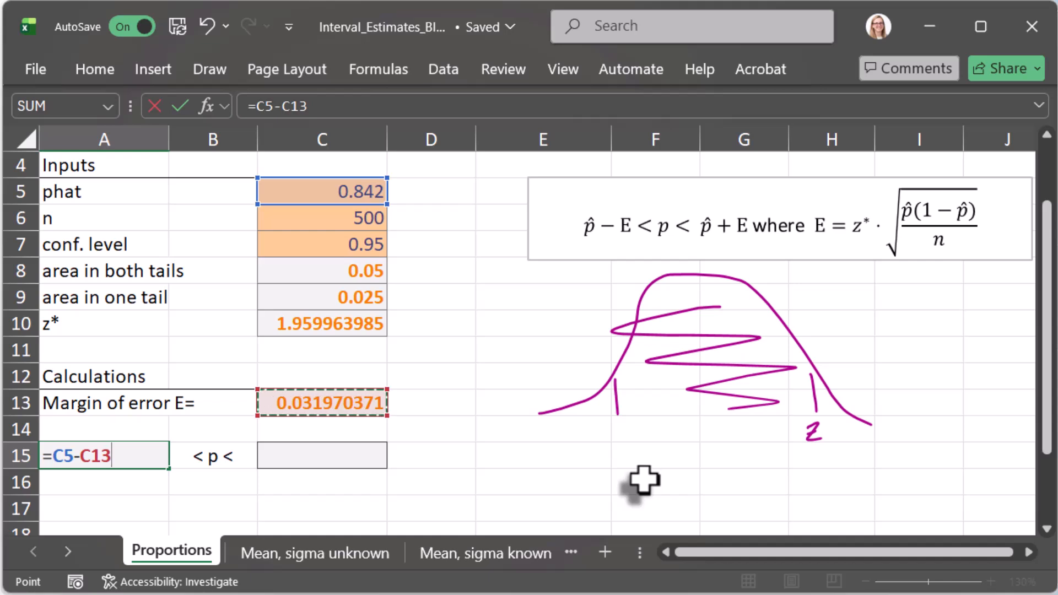
key("Tab")
key("Tab")
Step: Calculate the upper limit of the interval in cell C15 with the formula =C5+C13
type("=")
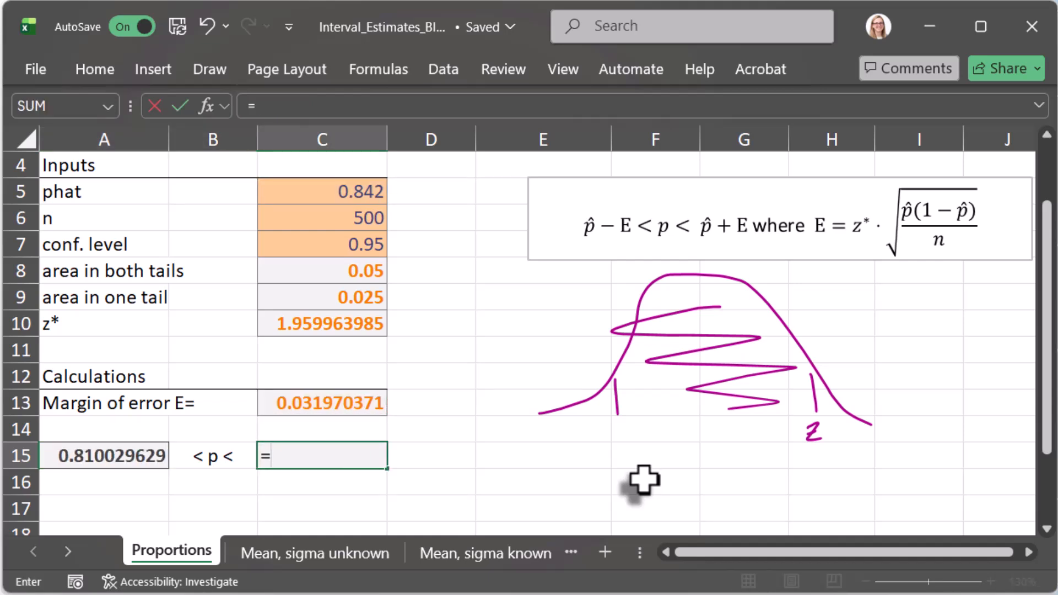
left_click(340, 197)
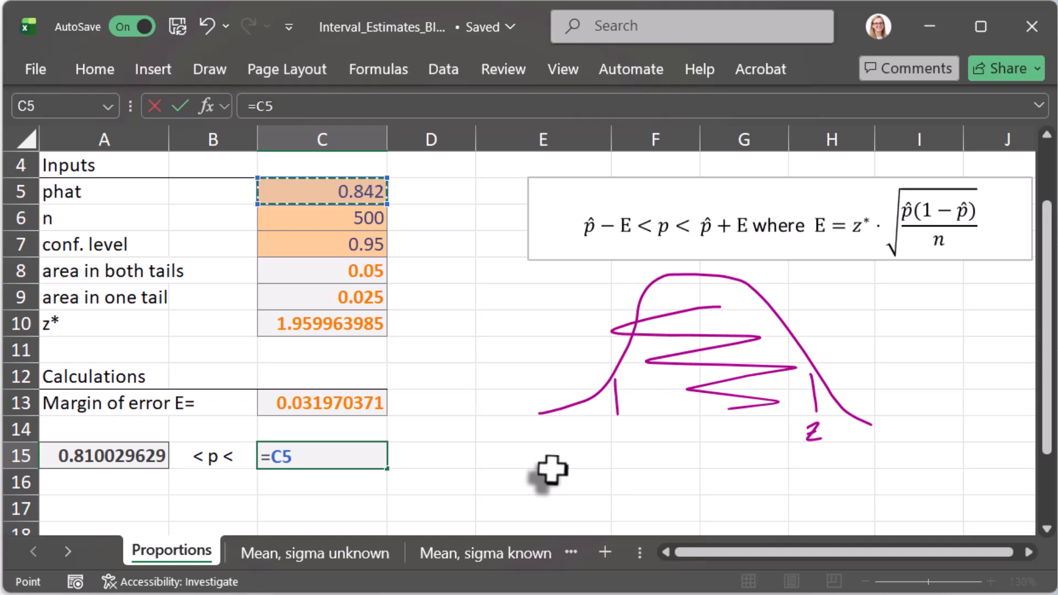
type("+")
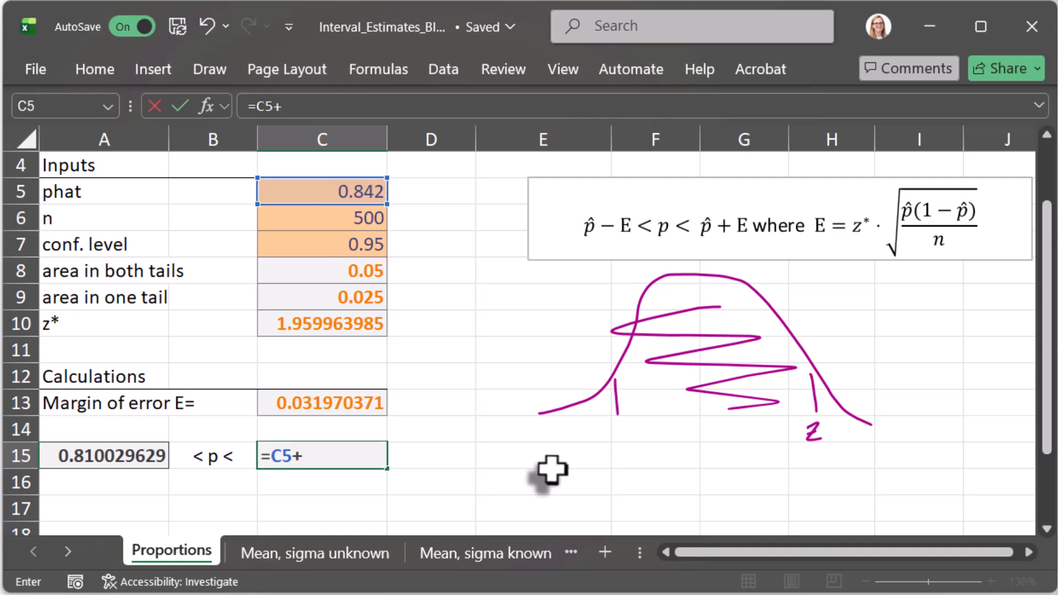
left_click(318, 405)
key("Return")
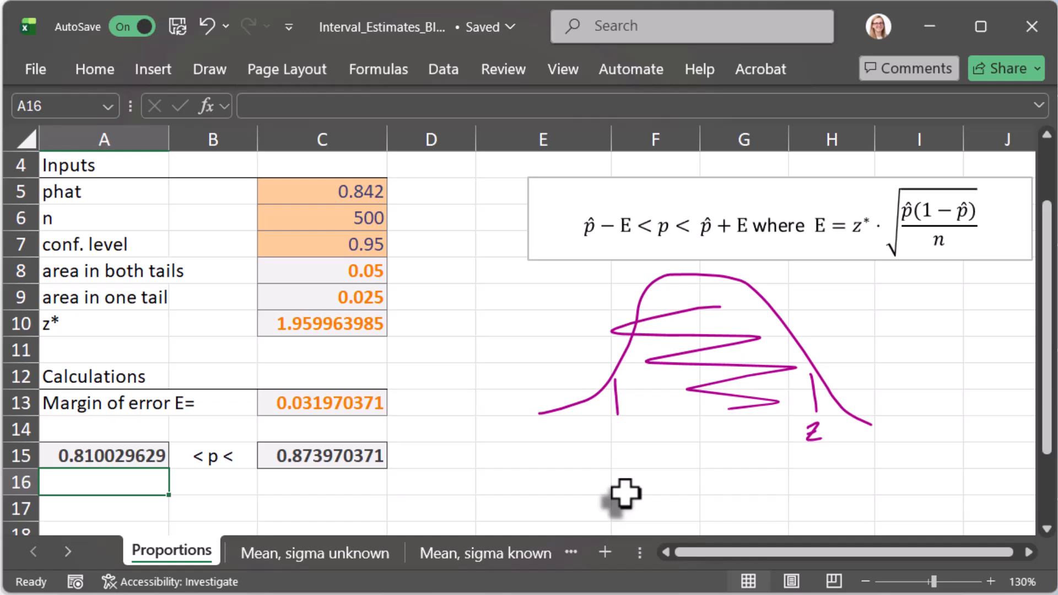
Step: Review the interval limits in A15 and C15 and the input cells C5:C7 they depend on
left_click(113, 457)
left_click(310, 457)
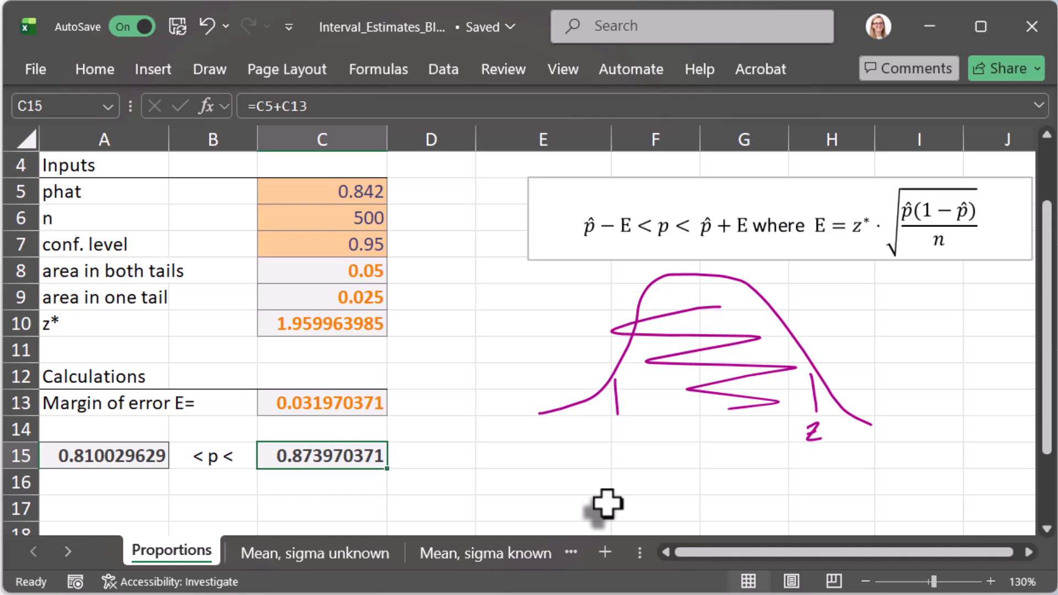
scroll(480, 438, "up", 1)
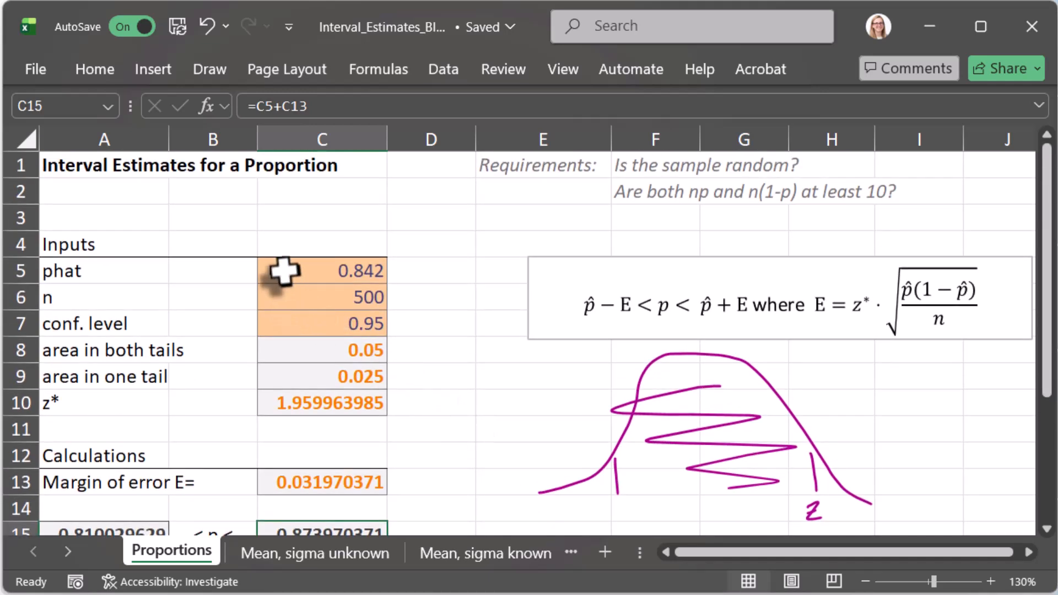
left_click_drag(285, 270, 294, 322)
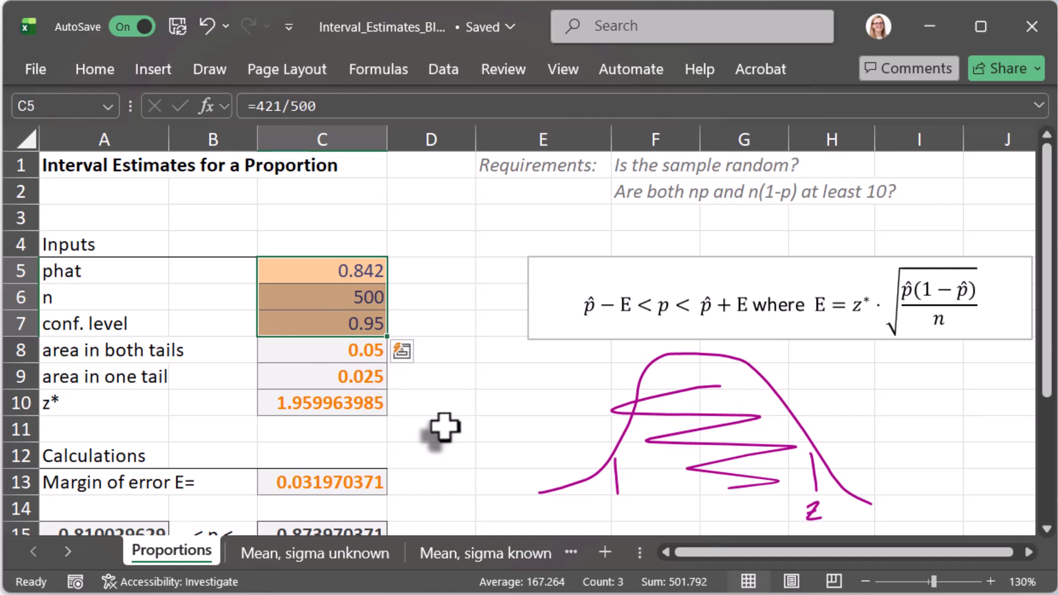
scroll(443, 428, "down", 1)
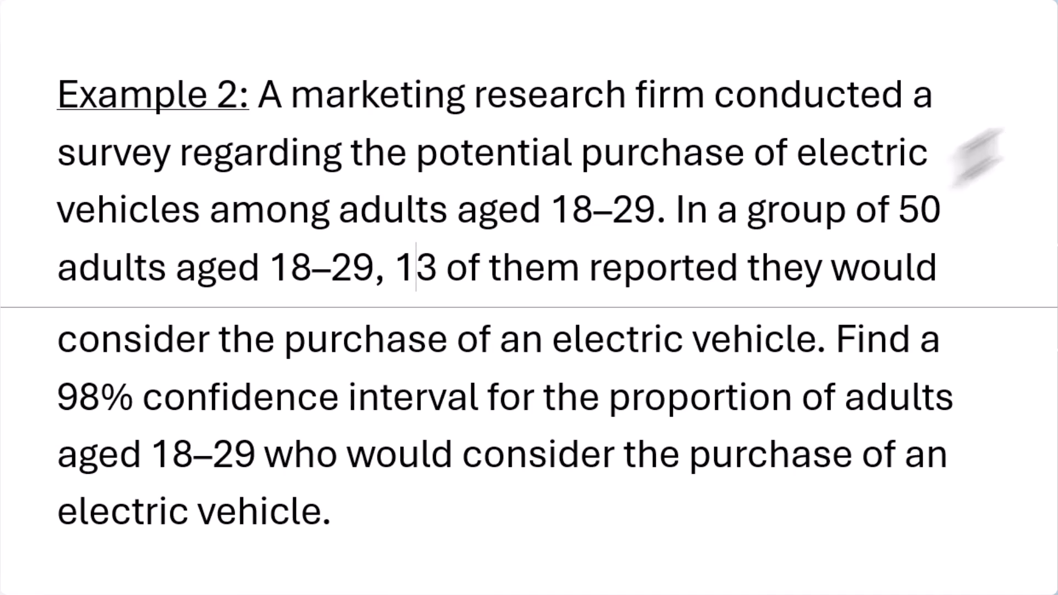
Step: Highlight the sample size 50, the 13 favourable responses and the 98% confidence interval in the Example 2 problem text
left_click_drag(898, 212, 153, 276)
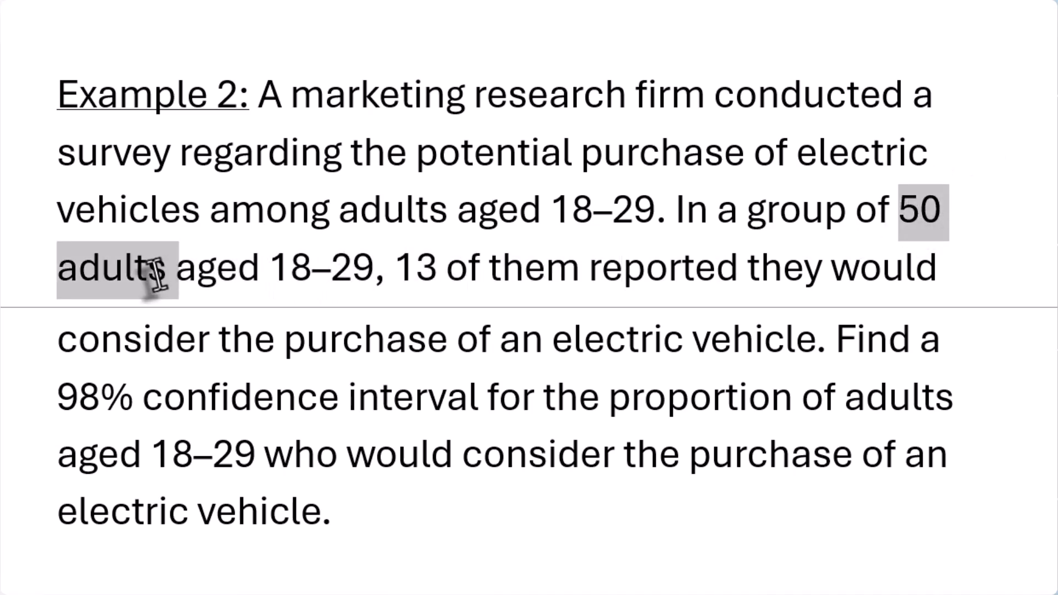
left_click_drag(897, 212, 940, 212)
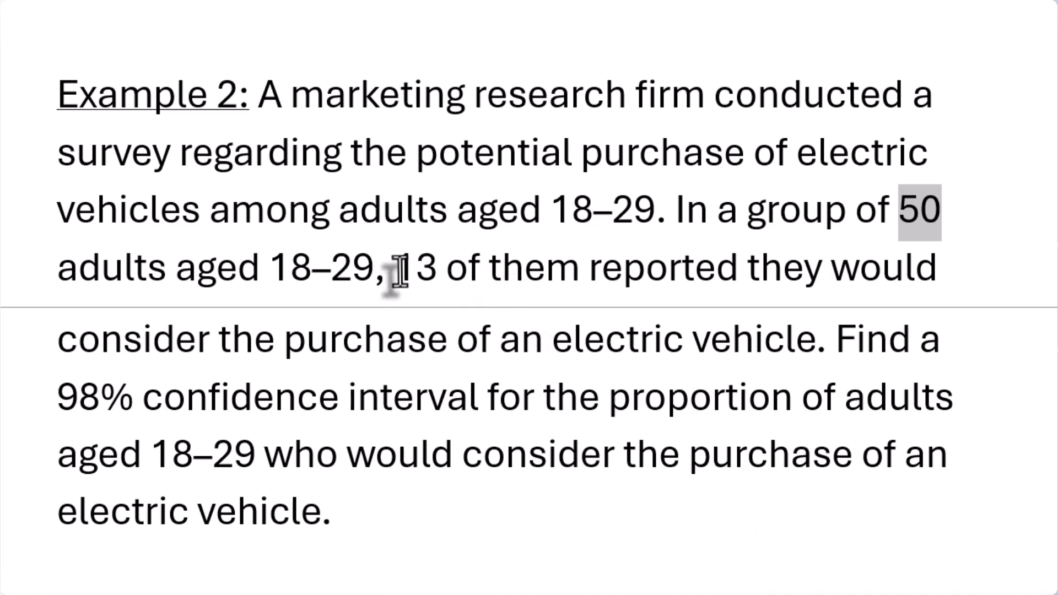
left_click_drag(400, 270, 746, 347)
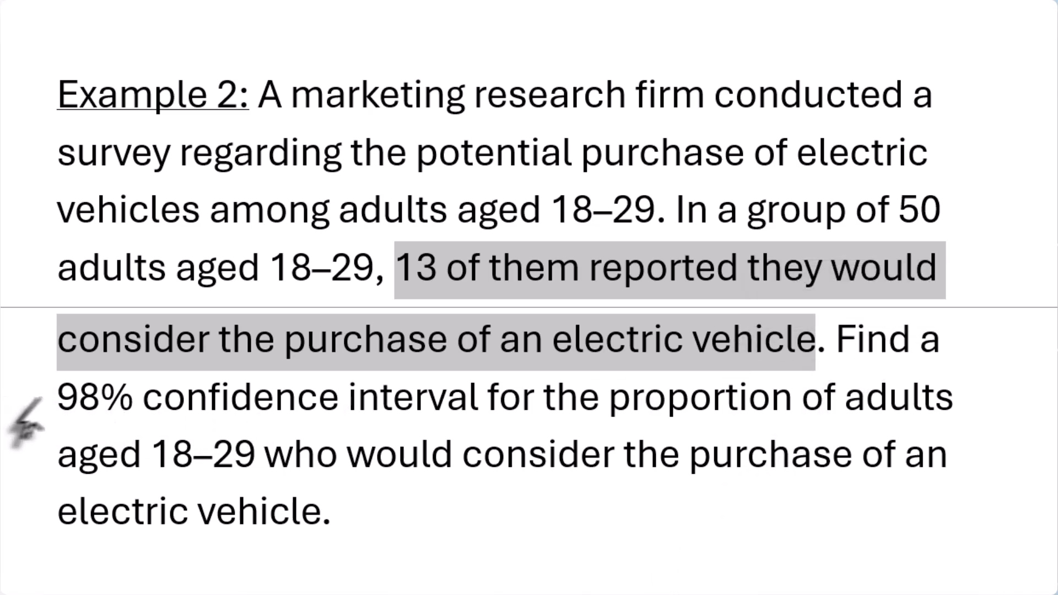
left_click_drag(56, 396, 427, 413)
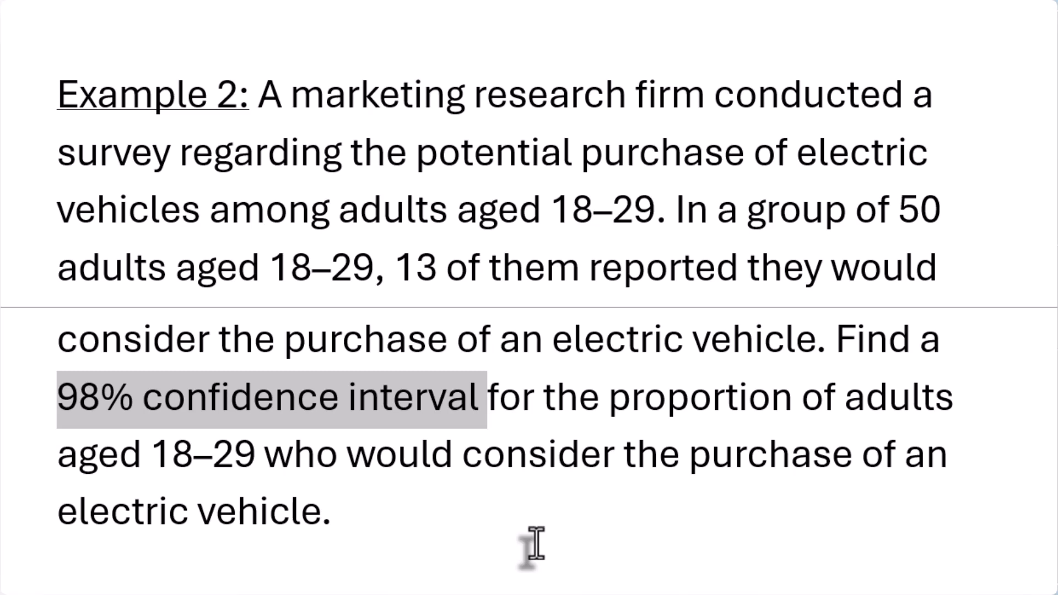
left_click_drag(668, 208, 811, 333)
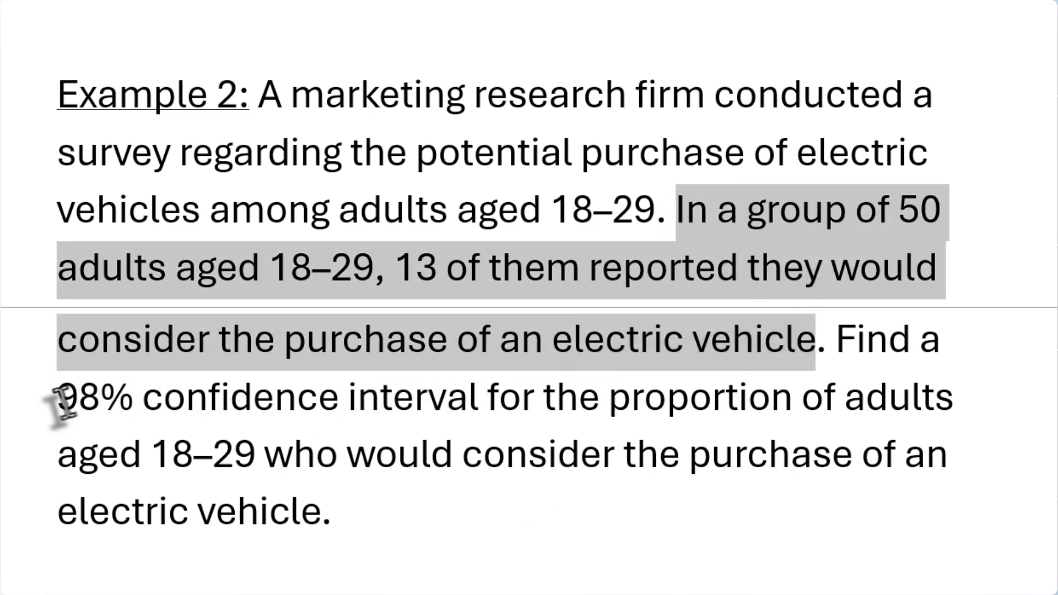
left_click_drag(58, 398, 479, 401)
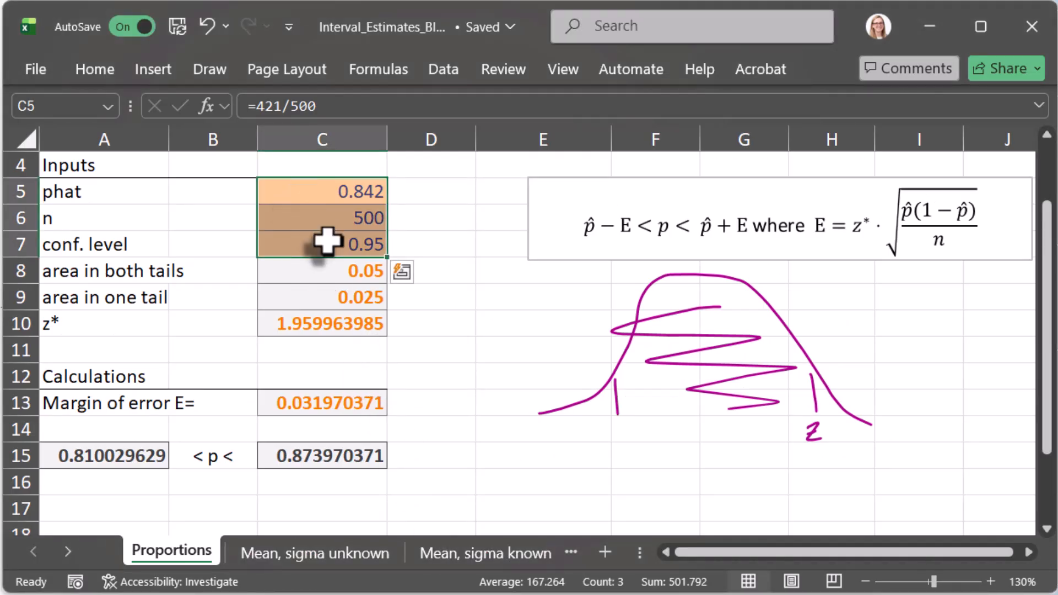
Step: Set the confidence level in cell C7 to .98 and the sample size in C6 to 50
left_click(327, 242)
type(".")
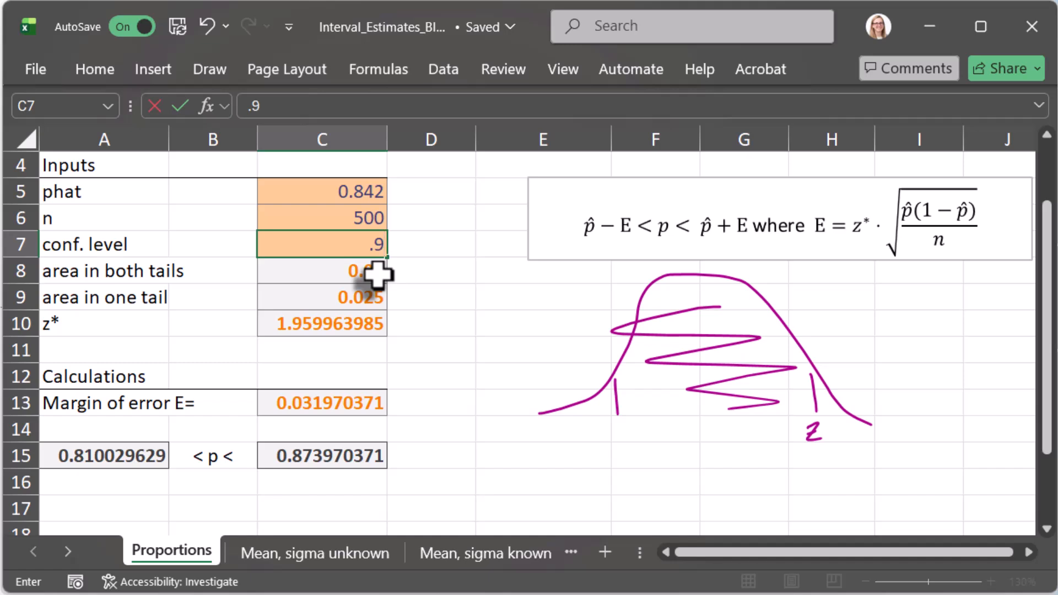
key("Return")
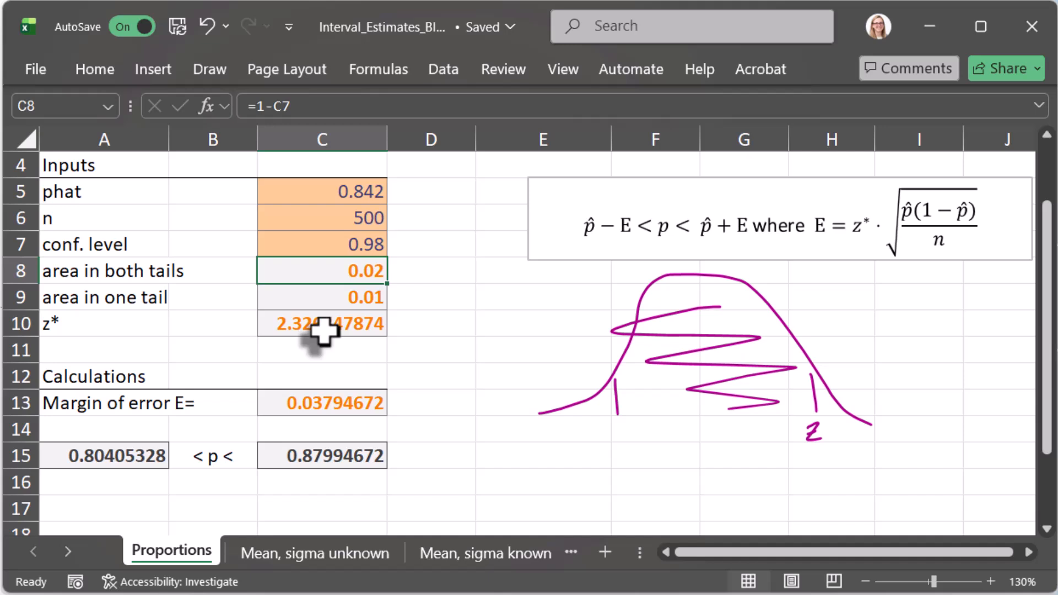
left_click(326, 215)
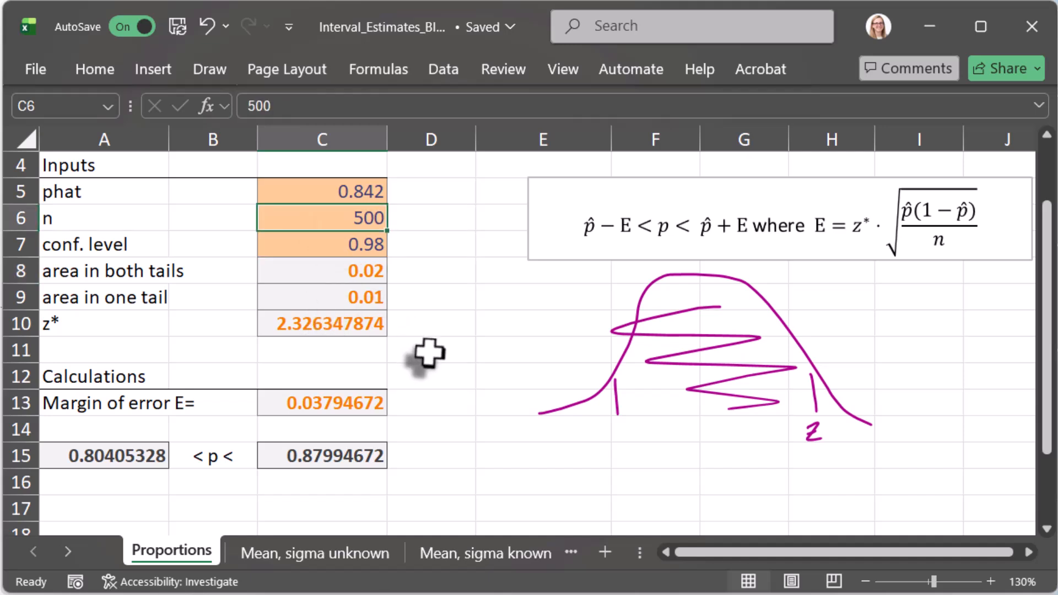
type("50")
key("Return")
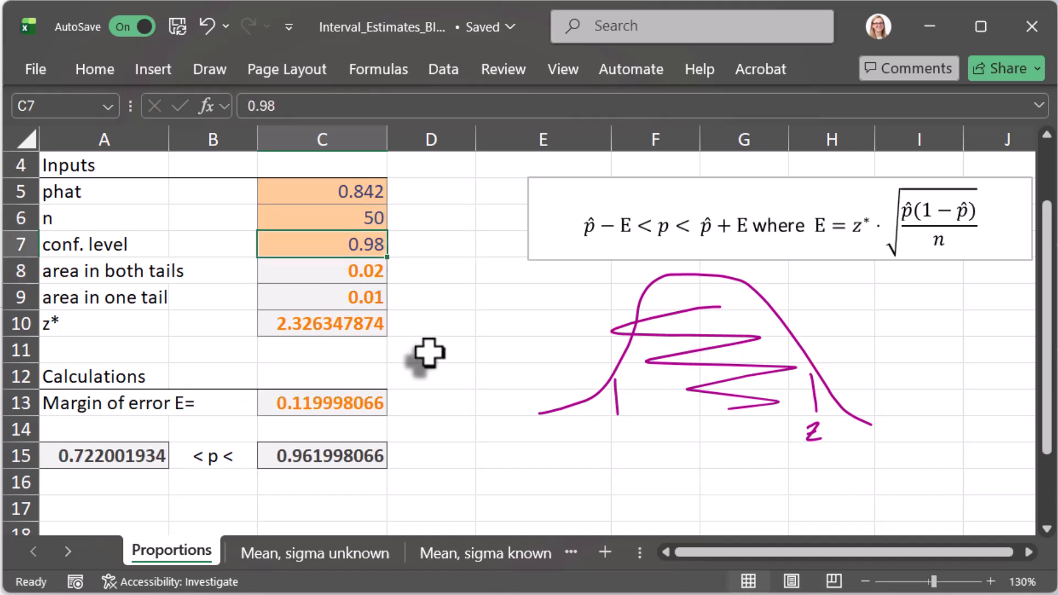
Step: Enter the sample proportion =13/50 in cell C5
key("Up")
key("Up")
type("=")
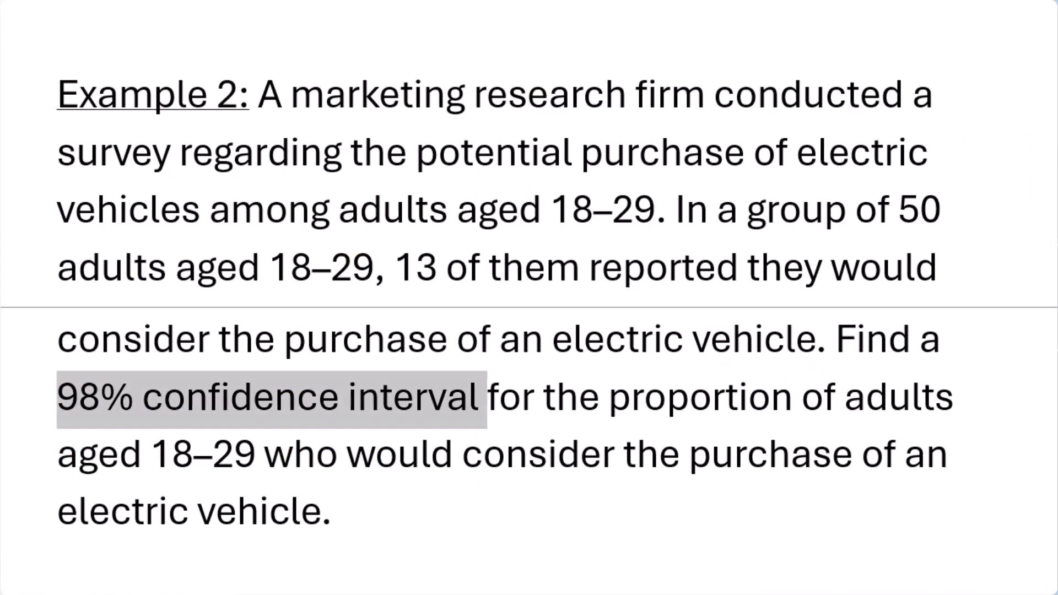
type("13/50")
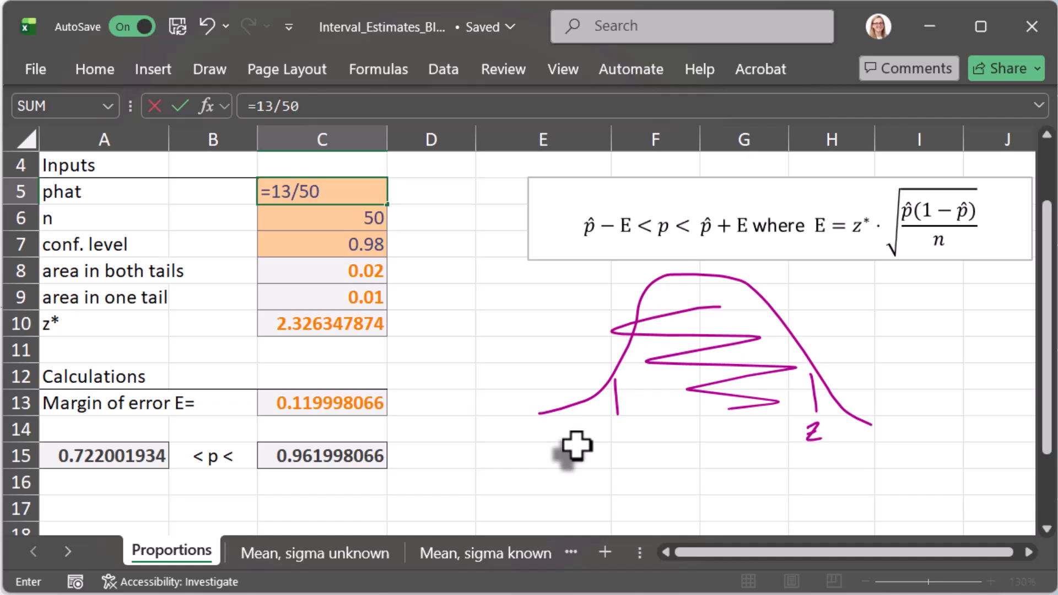
key("Return")
key("Up")
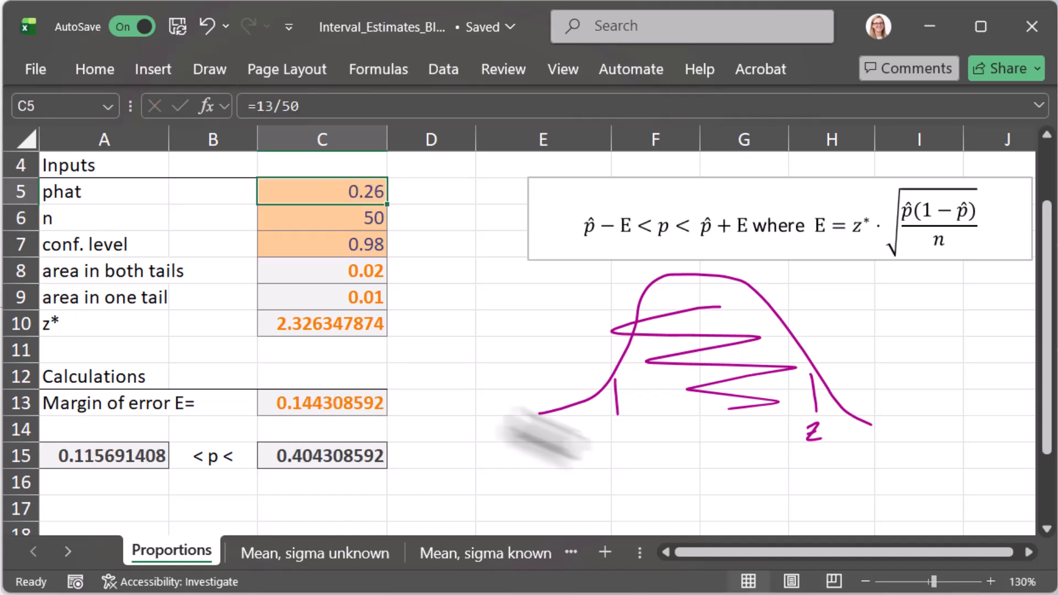
Step: Check the three inputs, the z* and margin of error formulas, and the interval in A15:C15 for Example 2
double_click(305, 192)
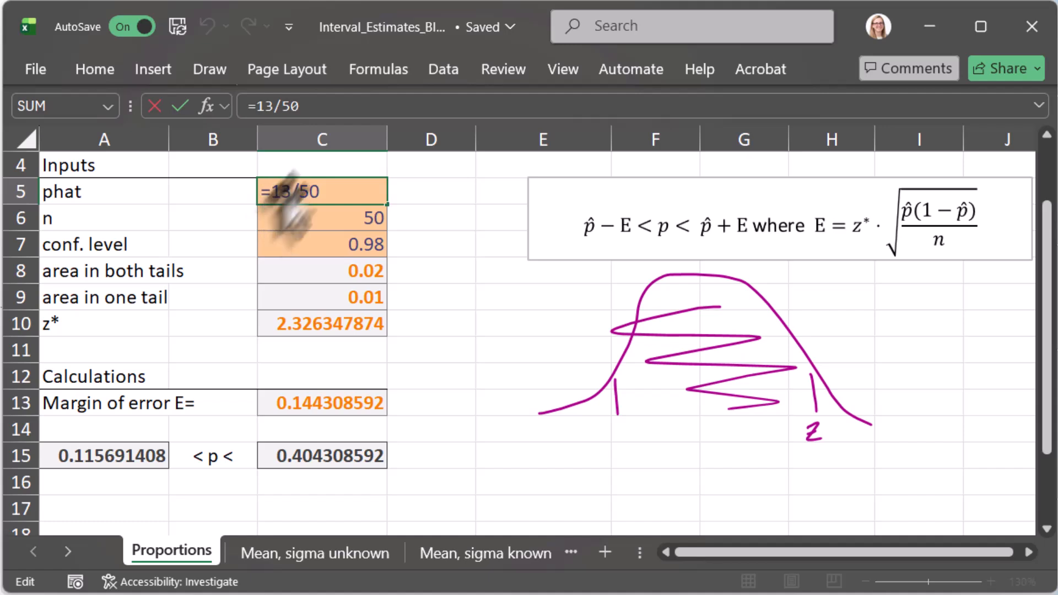
key("Return")
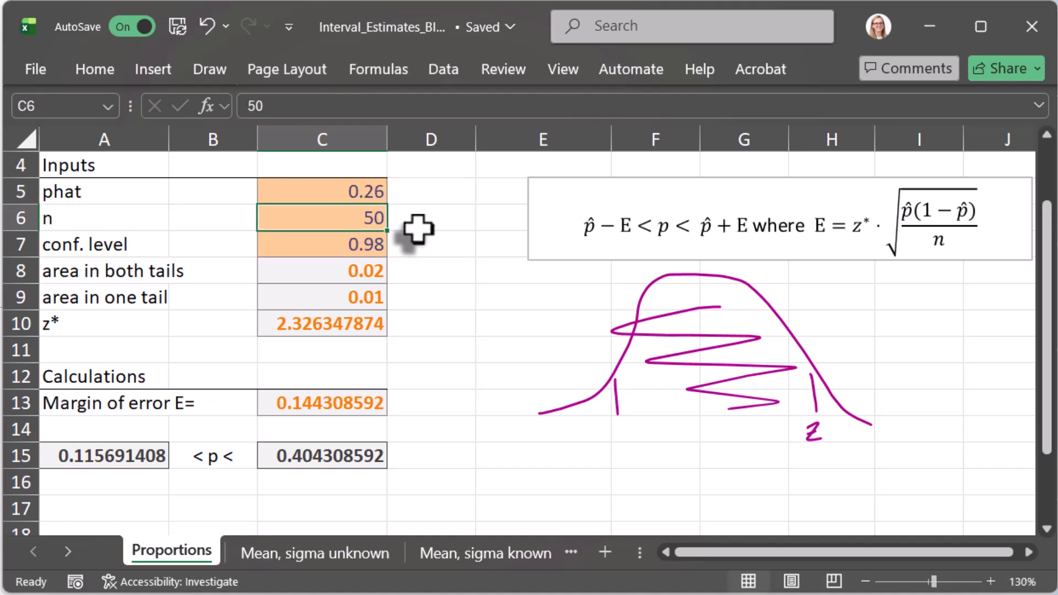
left_click(351, 194)
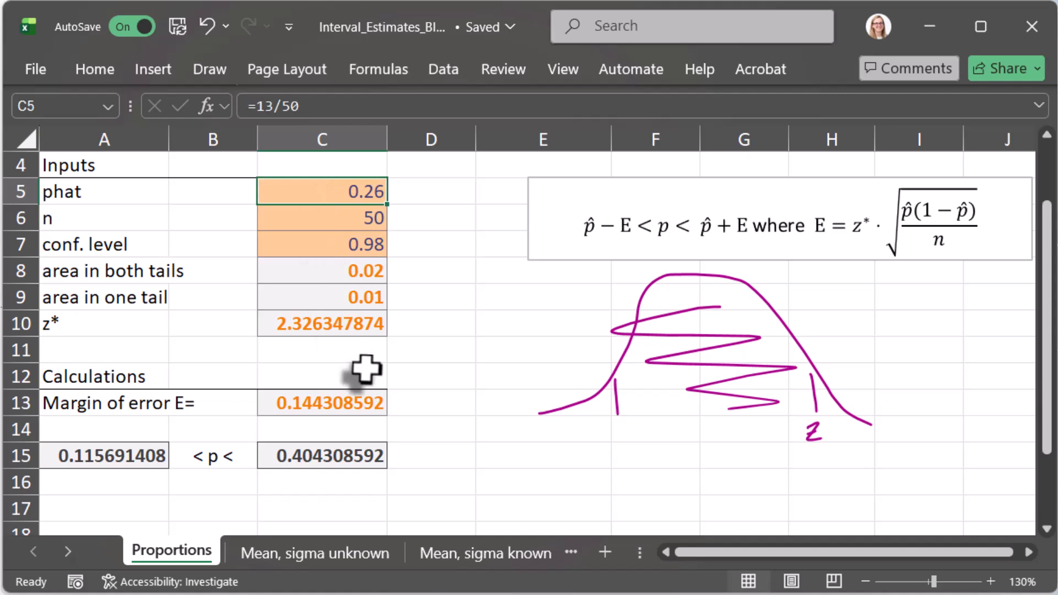
left_click(328, 218)
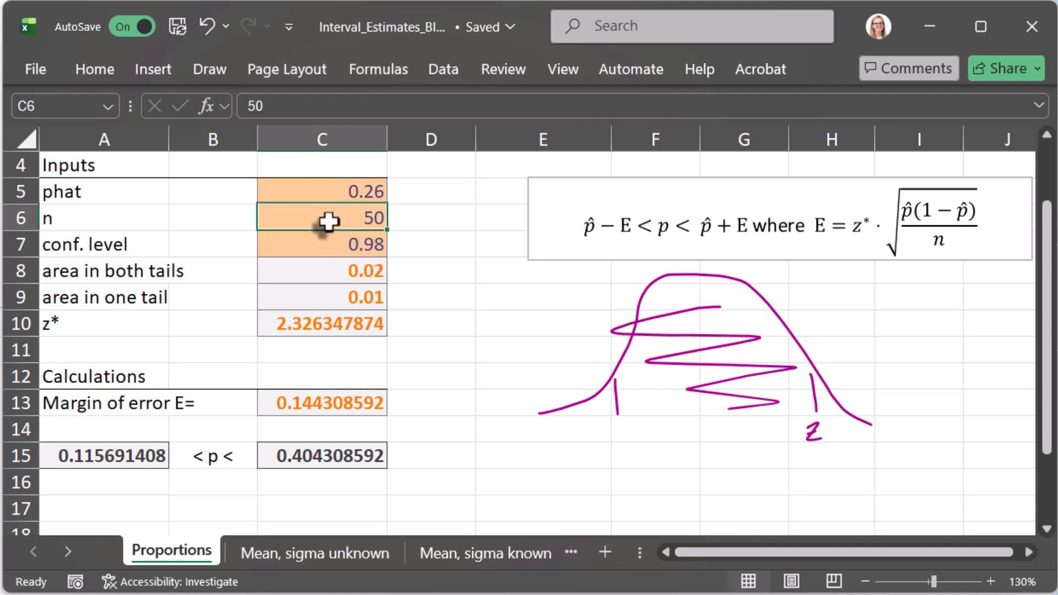
left_click(329, 255)
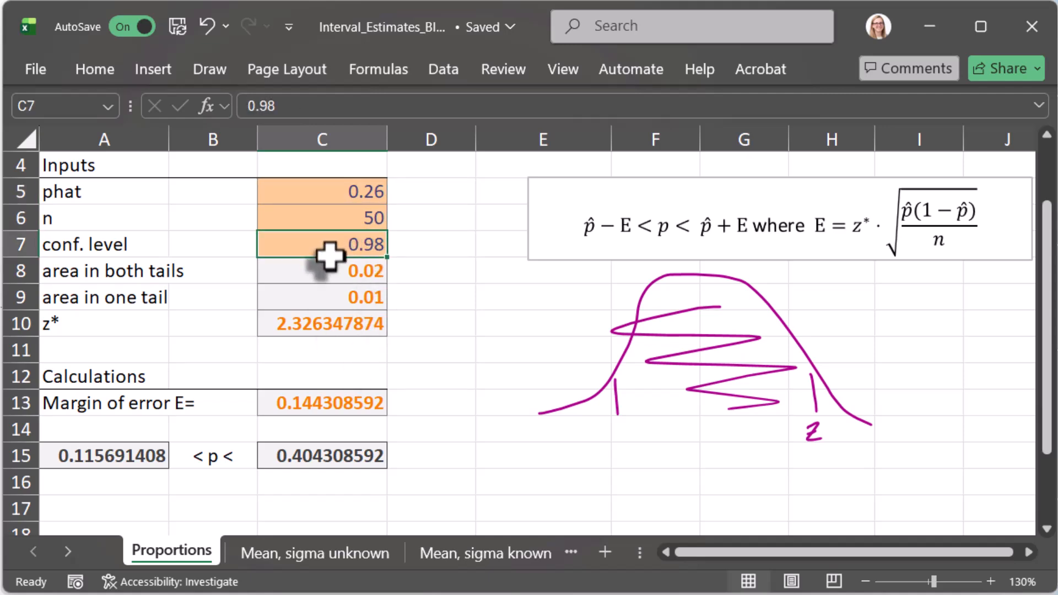
left_click(319, 330)
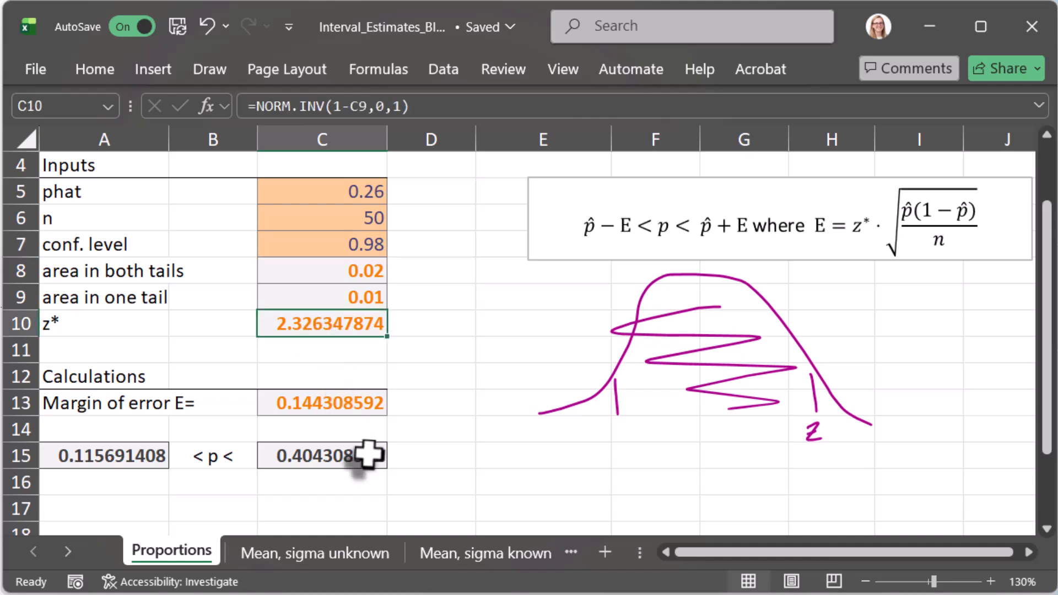
left_click(340, 408)
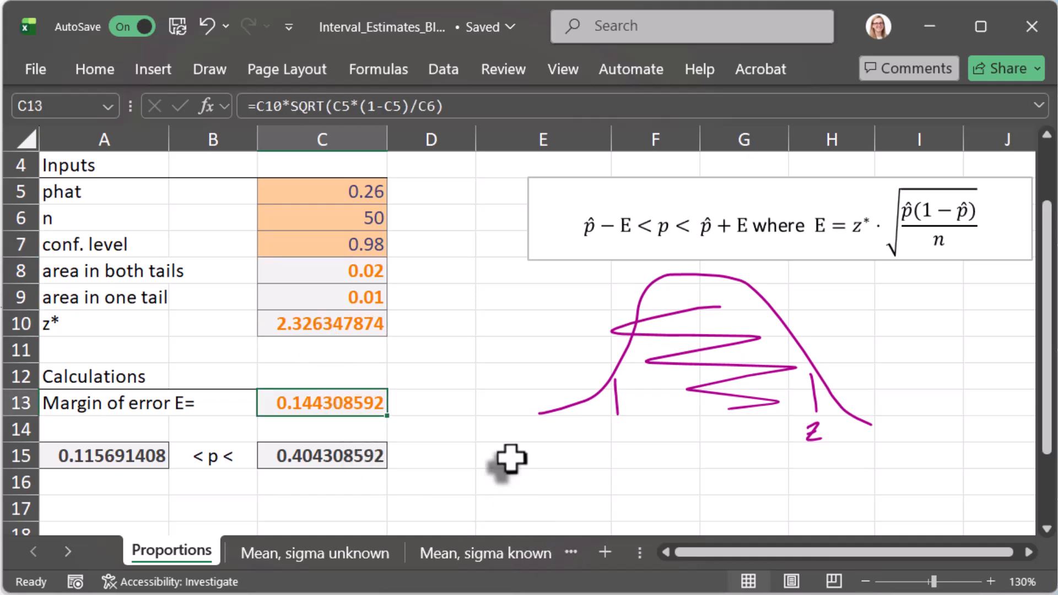
left_click_drag(95, 466, 283, 473)
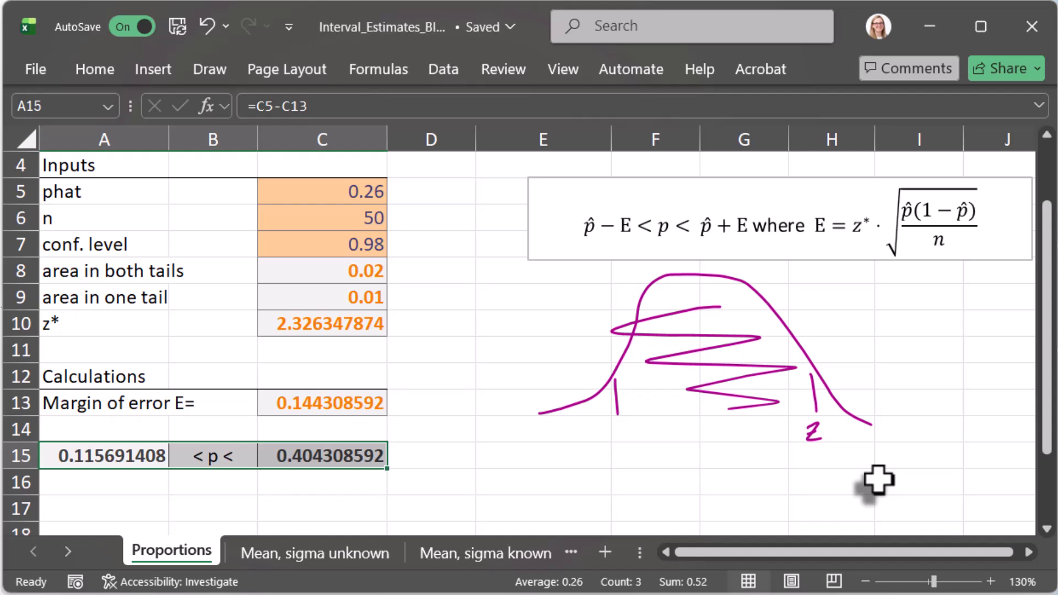
Step: Open the "Mean, sigma unknown" sheet and bring its inputs and calculations area into view
left_click(323, 552)
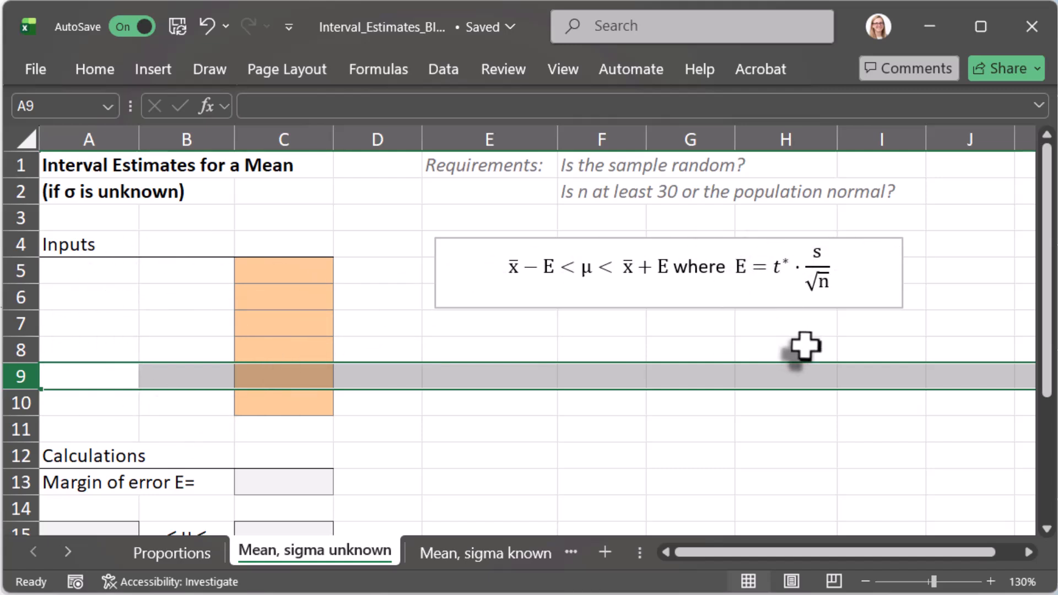
scroll(436, 350, "down", 1)
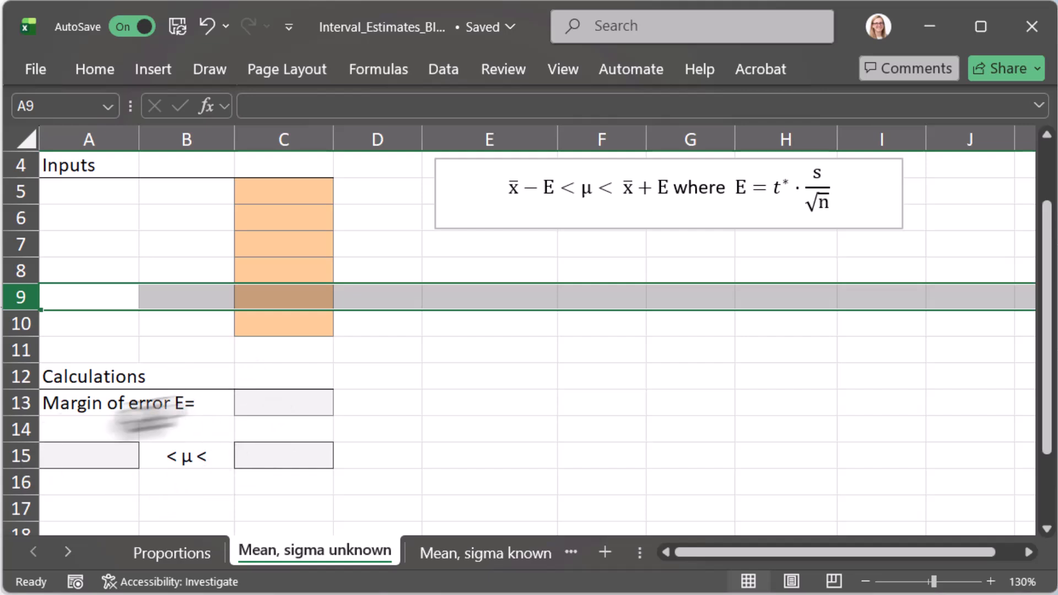